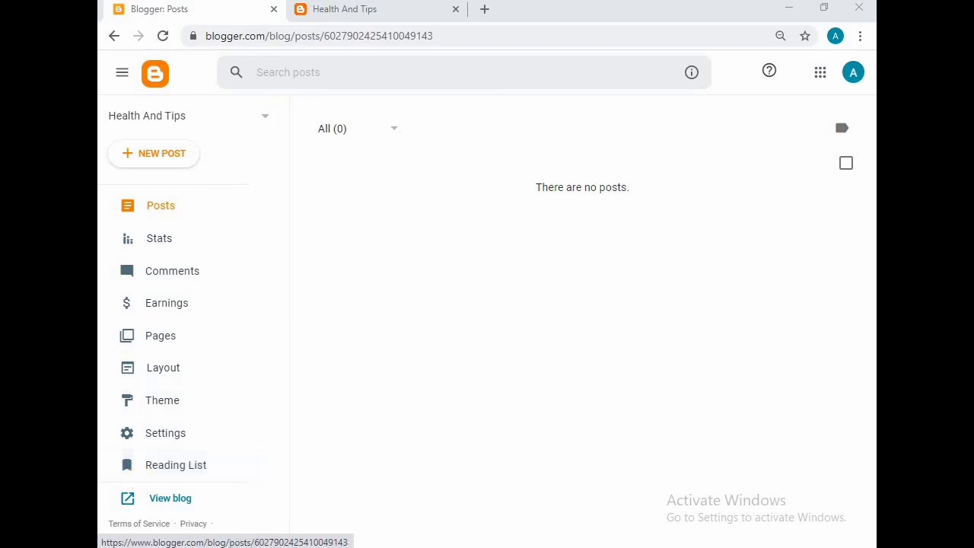
# Check the live Health And Tips blog, then start a new post and paste the copied article into its body
pyautogui.click(335, 9)
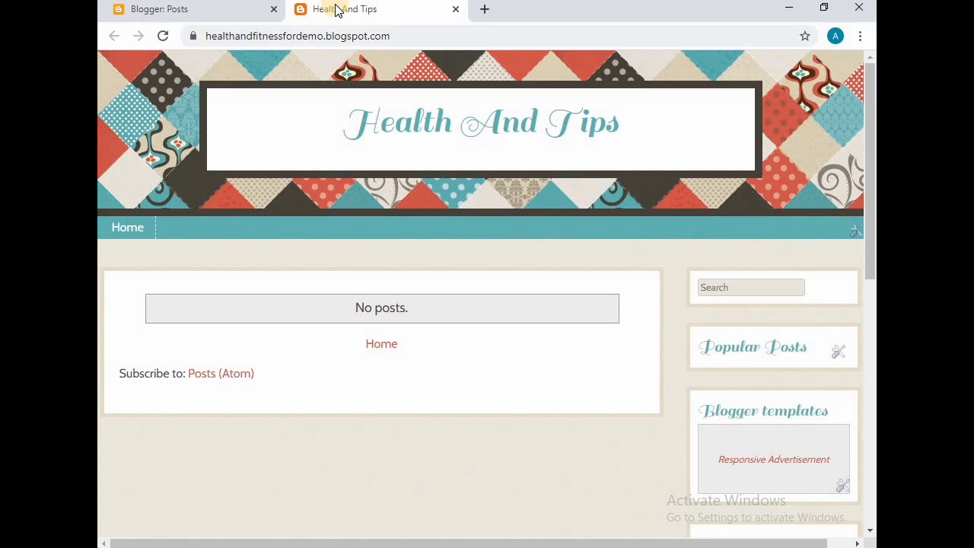
pyautogui.click(238, 17)
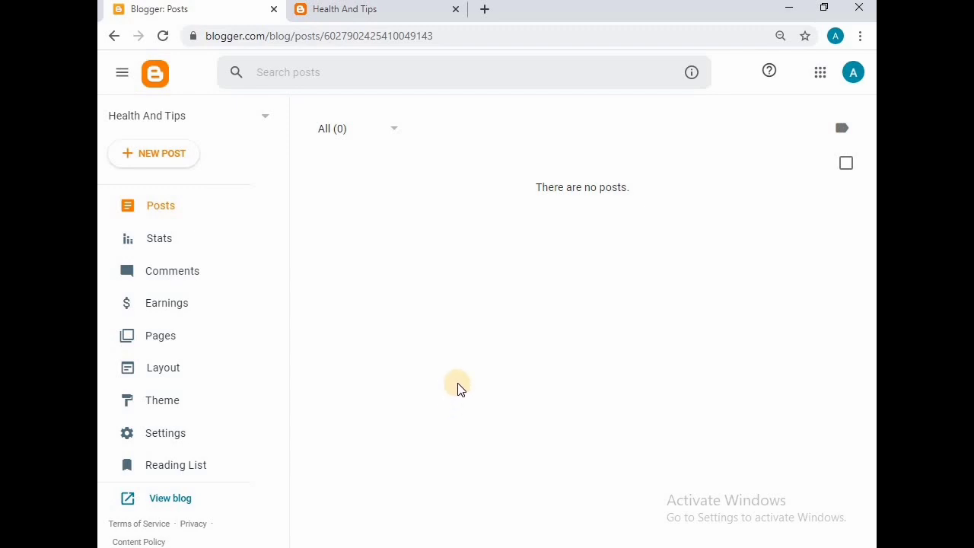
pyautogui.click(181, 155)
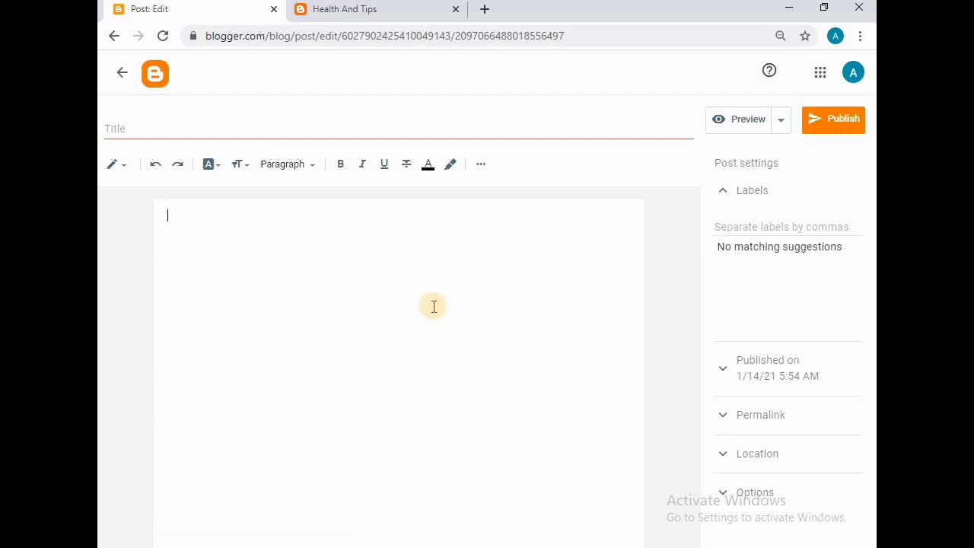
pyautogui.hotkey('ctrl', 'v')
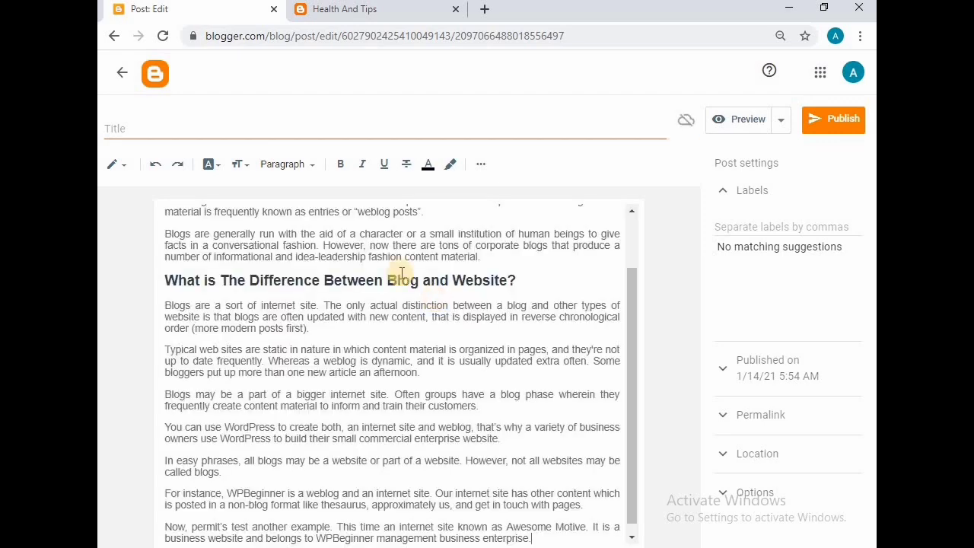
# Title the post "What is a Blog?" by copying the article's first heading, and publish it
pyautogui.scroll(3, 450, 320)
pyautogui.moveTo(288, 240); pyautogui.dragTo(157, 243)
pyautogui.hotkey('ctrl', 'c')
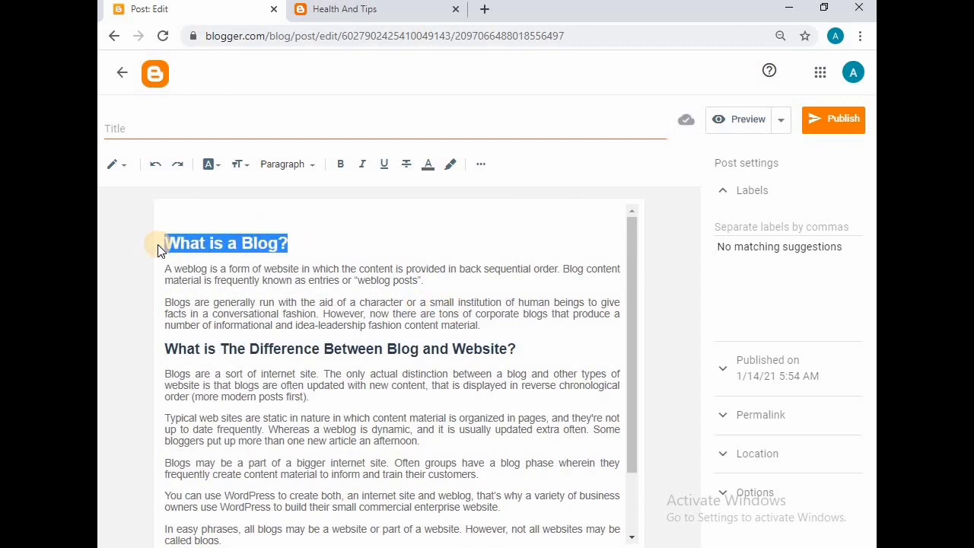
pyautogui.click(189, 134)
pyautogui.hotkey('ctrl', 'v')
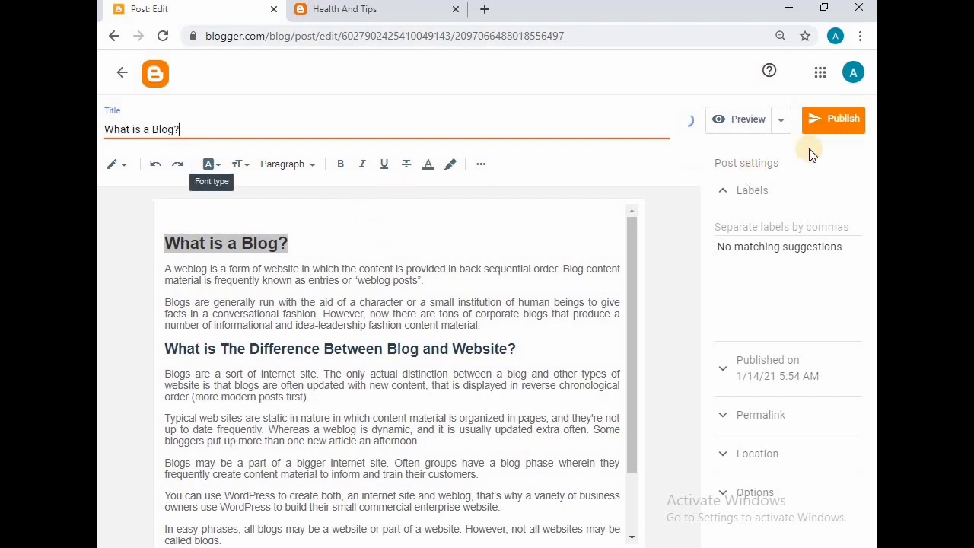
pyautogui.click(837, 123)
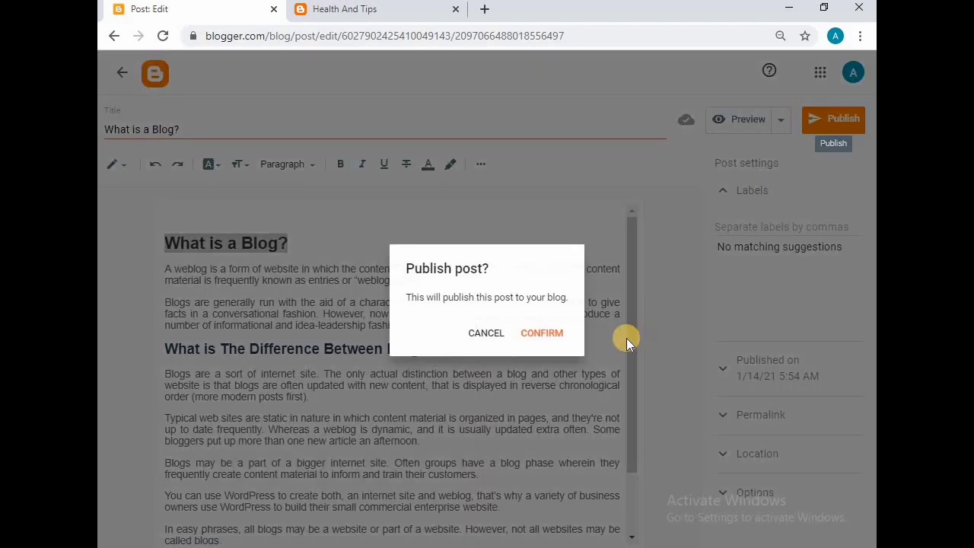
pyautogui.click(551, 330)
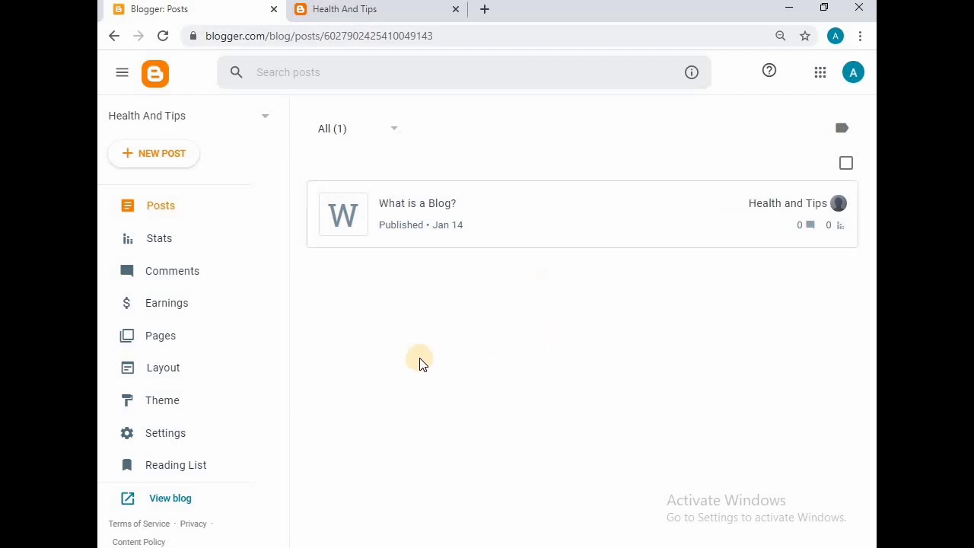
# Open the blog's Stats and review the view totals, latest post and weekly views chart
pyautogui.click(156, 241)
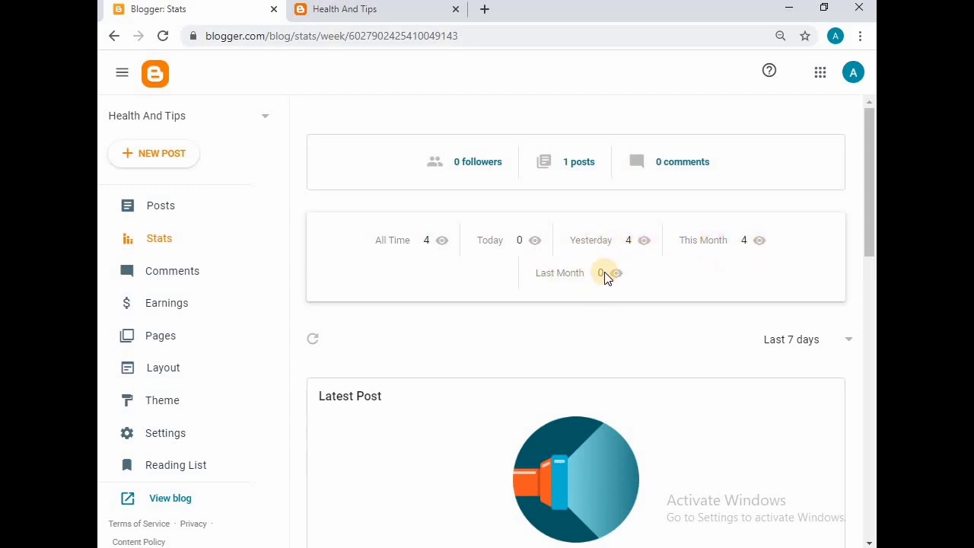
pyautogui.scroll(-2, 604, 274)
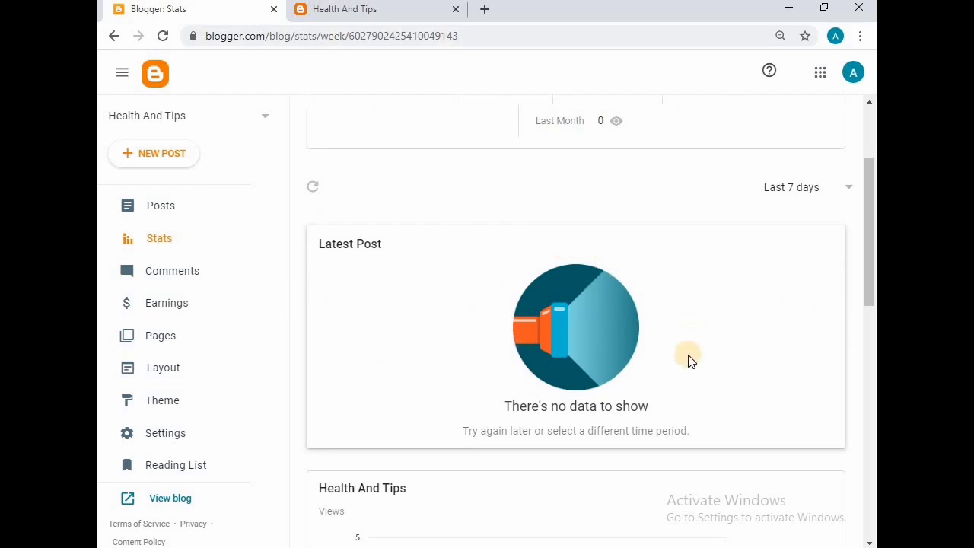
pyautogui.scroll(-1, 581, 364)
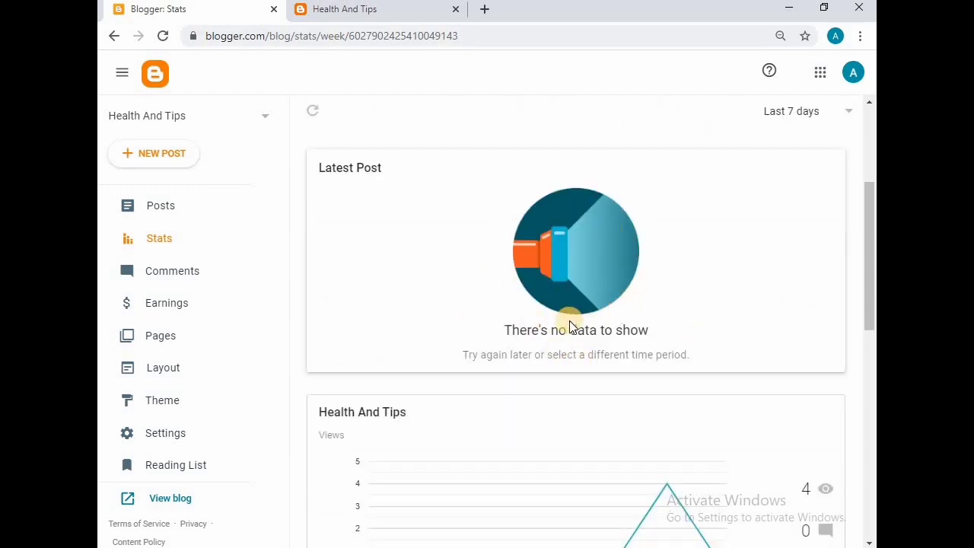
pyautogui.scroll(-2, 569, 310)
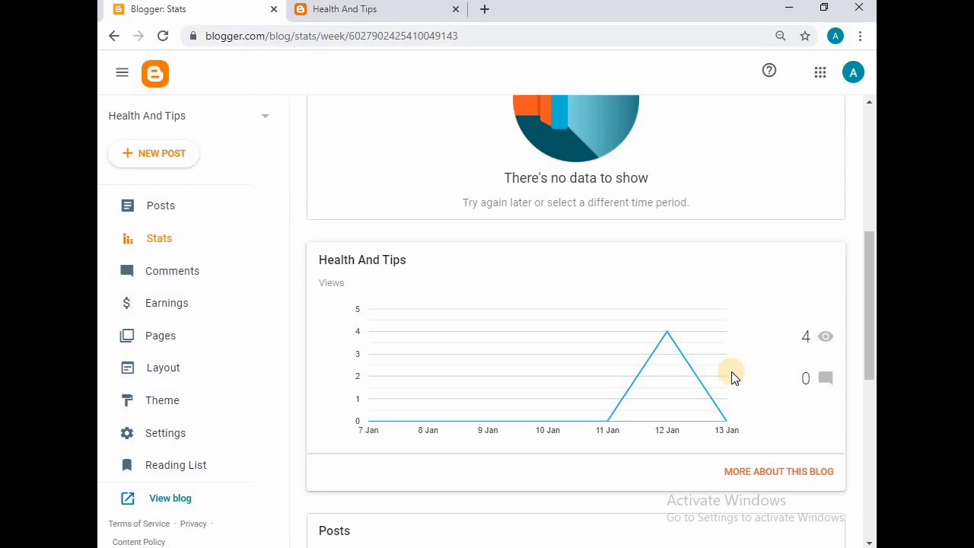
pyautogui.scroll(-1, 533, 376)
pyautogui.scroll(-1, 669, 365)
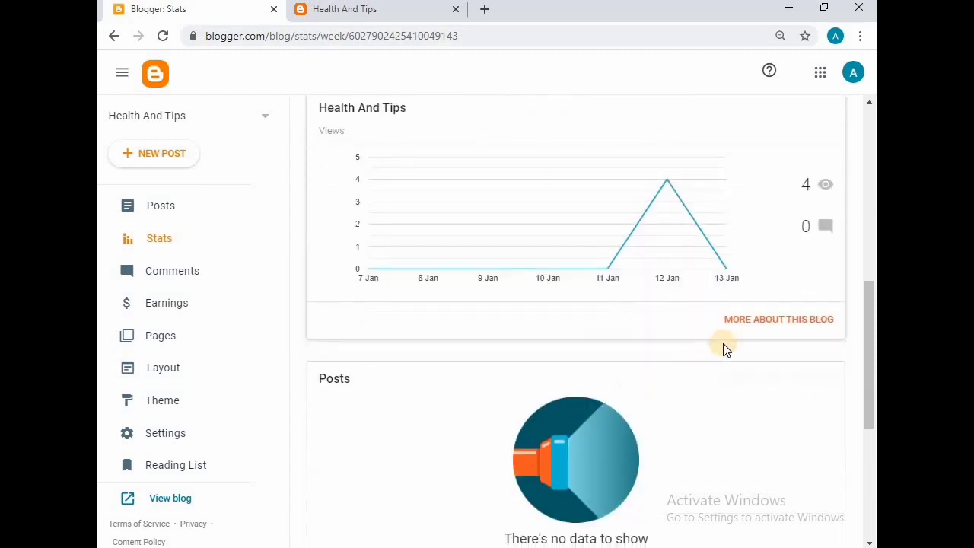
# Examine the detailed blog statistics, covering referrers, audience, search keywords and top locations, and return to the Stats overview
pyautogui.click(748, 323)
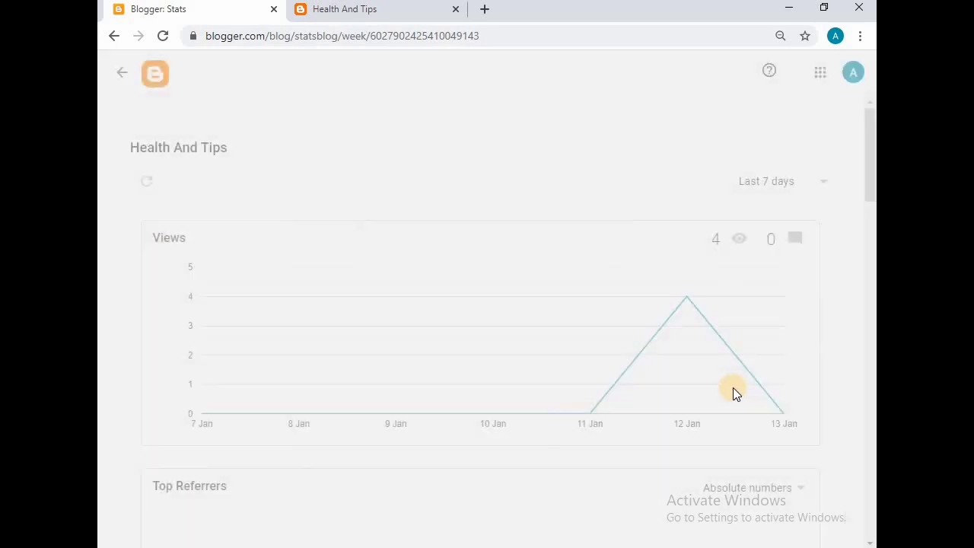
pyautogui.scroll(-4, 620, 384)
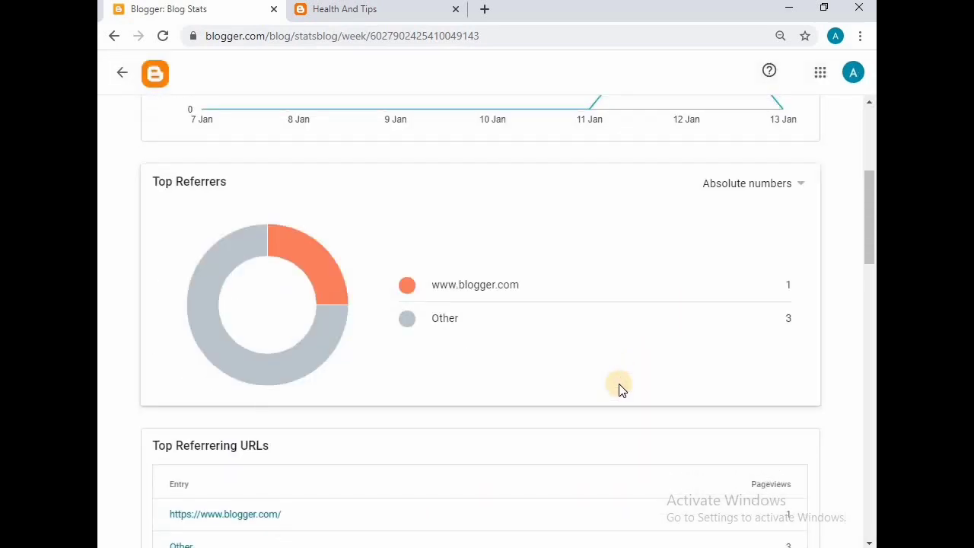
pyautogui.scroll(-6, 620, 388)
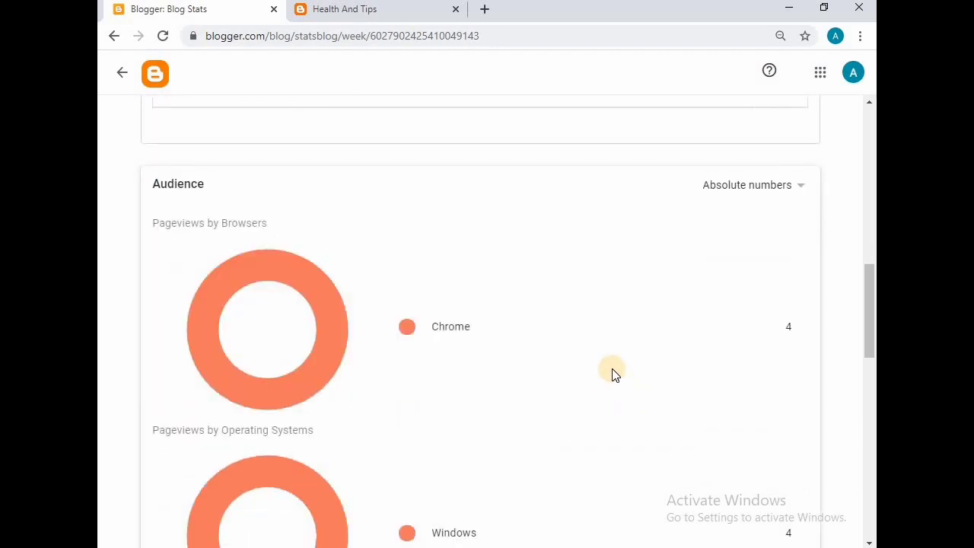
pyautogui.scroll(-2, 611, 374)
pyautogui.scroll(-5, 612, 373)
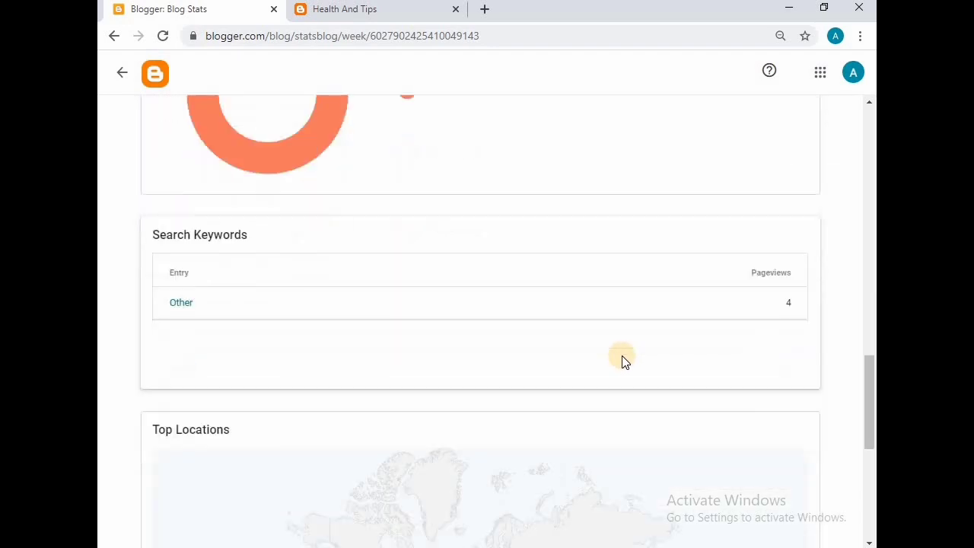
pyautogui.scroll(-3, 566, 322)
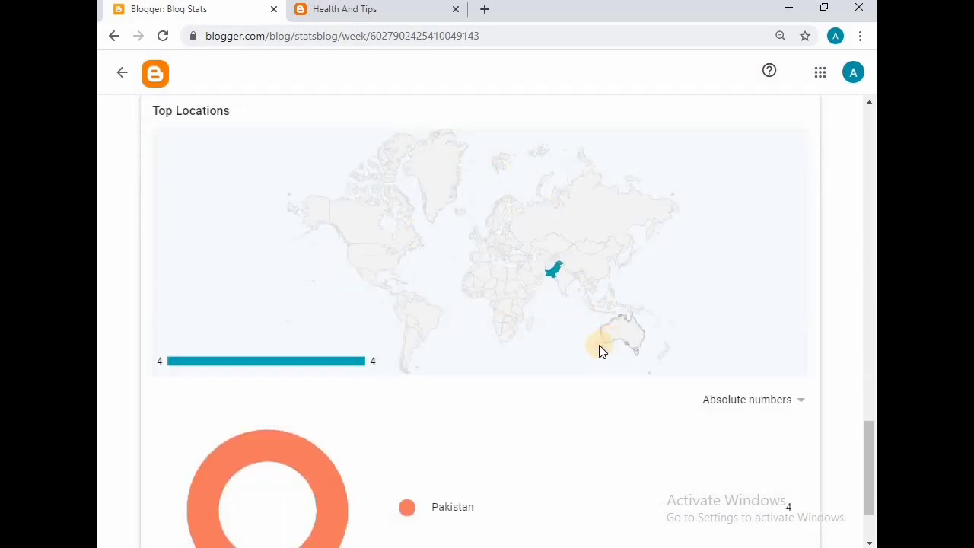
pyautogui.scroll(-2, 586, 354)
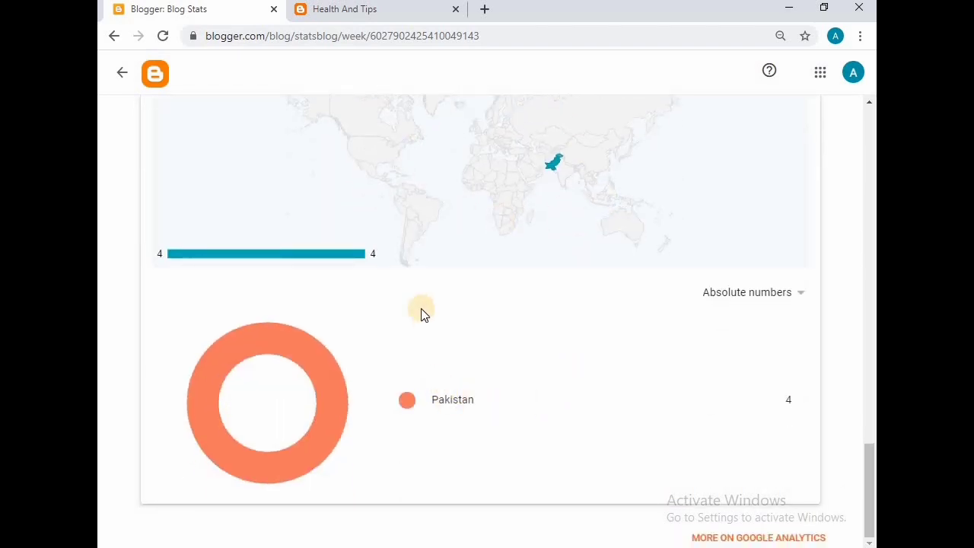
pyautogui.scroll(1, 574, 242)
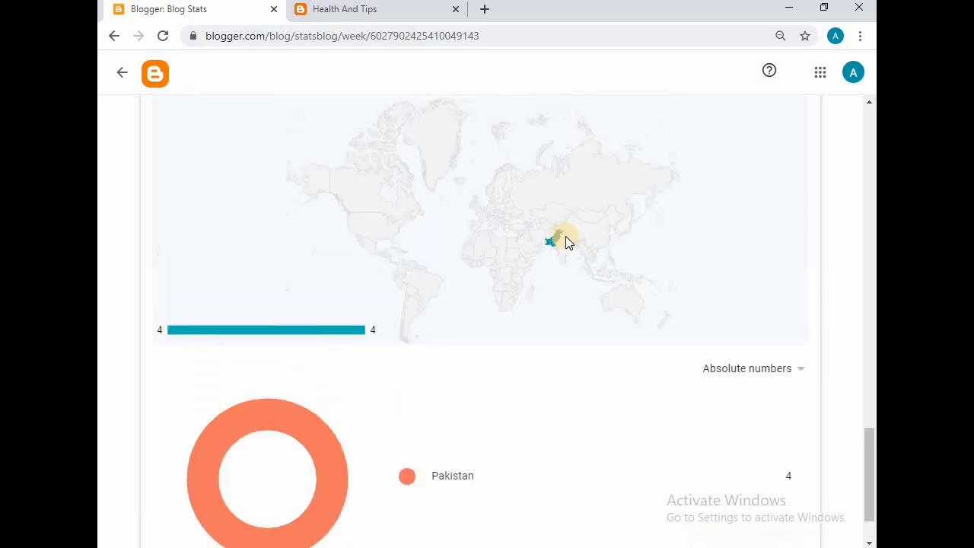
pyautogui.scroll(-1, 670, 407)
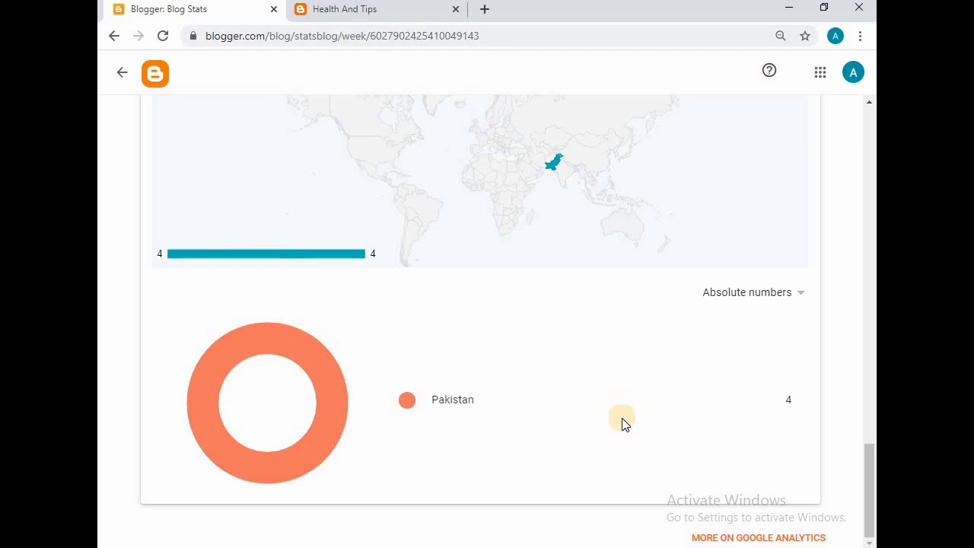
pyautogui.scroll(5, 620, 425)
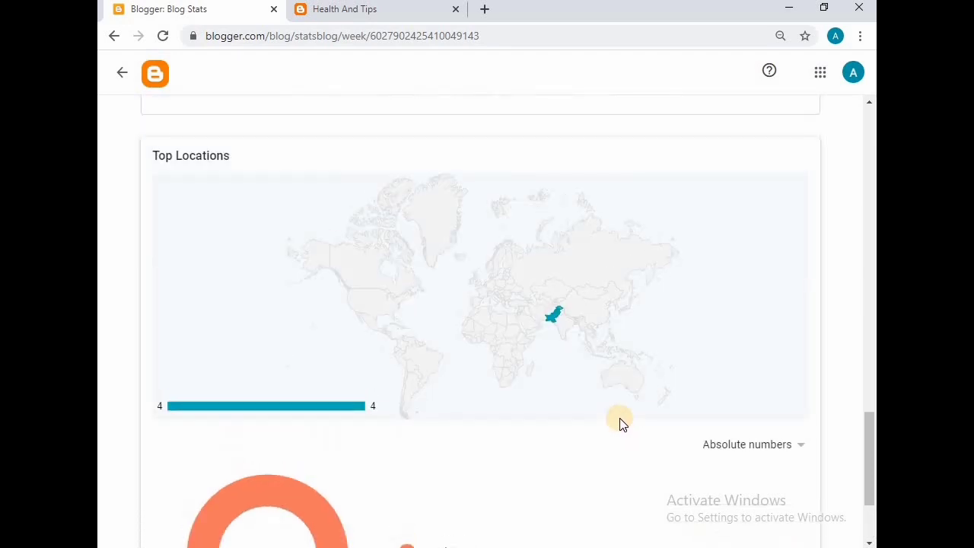
pyautogui.scroll(4, 620, 421)
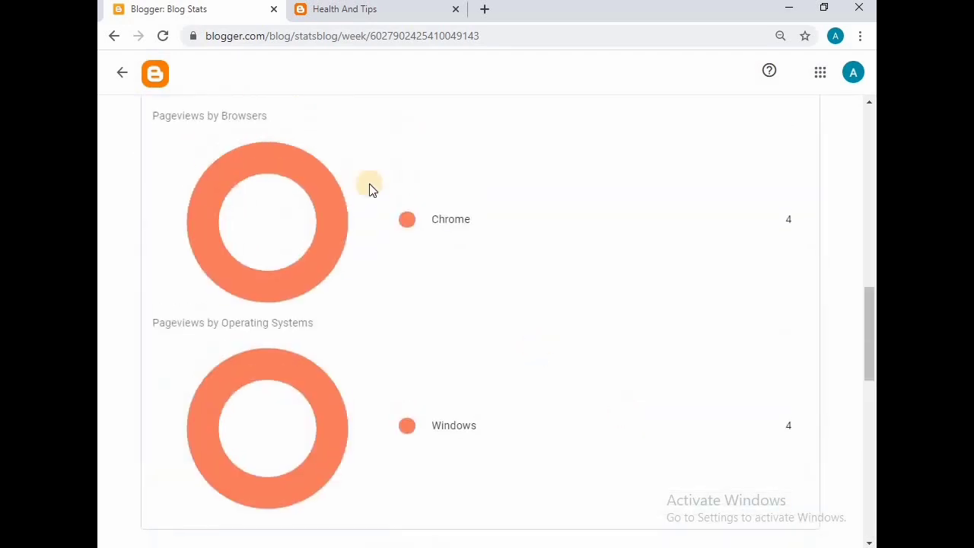
pyautogui.click(113, 39)
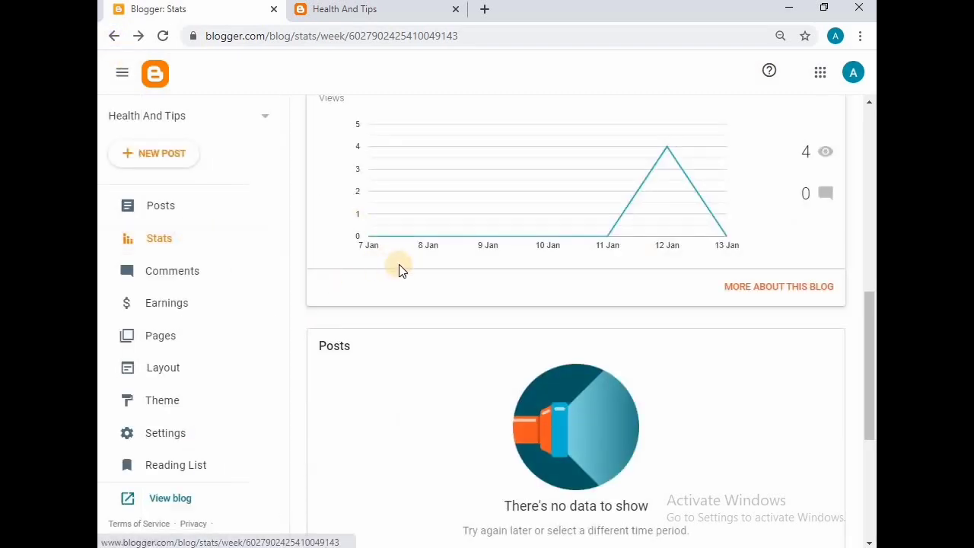
# Open the blog's comments and view the available comment status filters without changing the filter
pyautogui.click(202, 272)
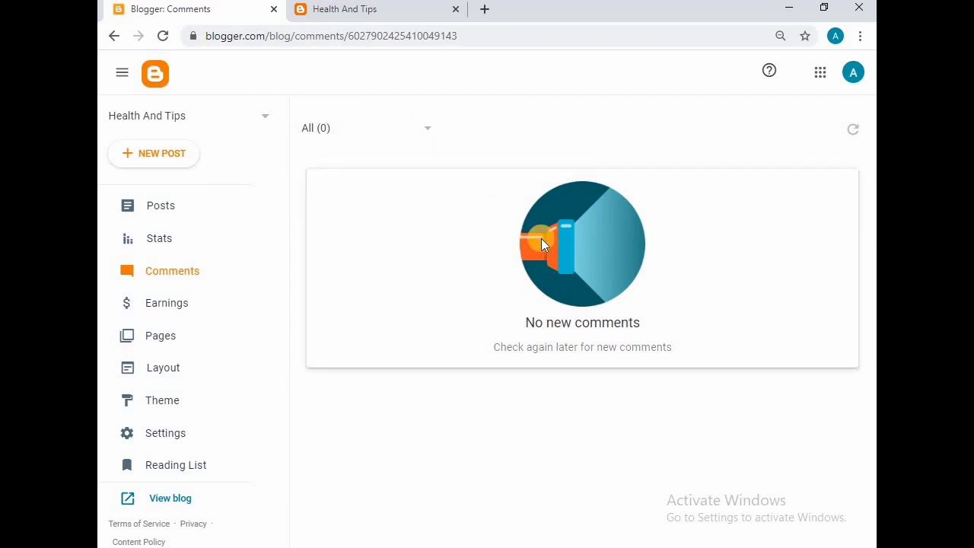
pyautogui.click(427, 129)
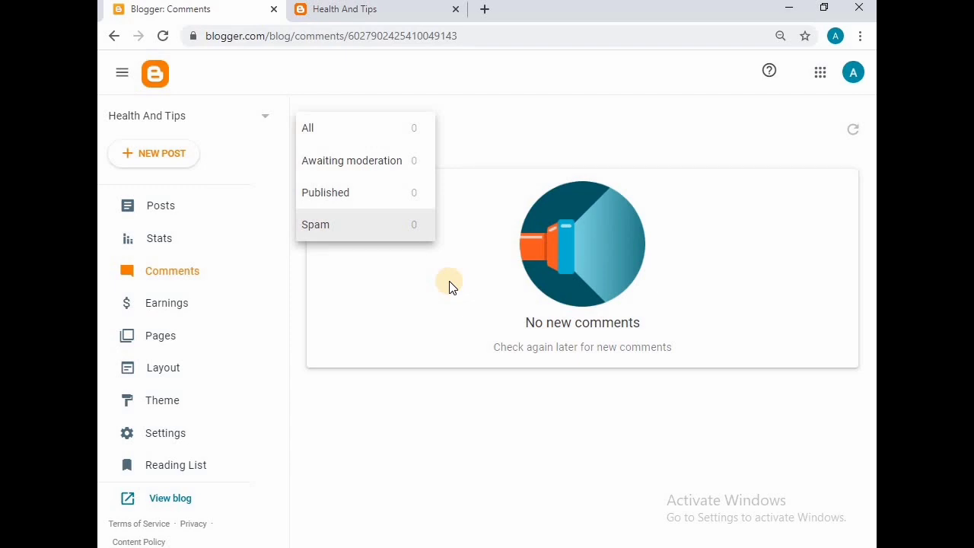
pyautogui.click(513, 404)
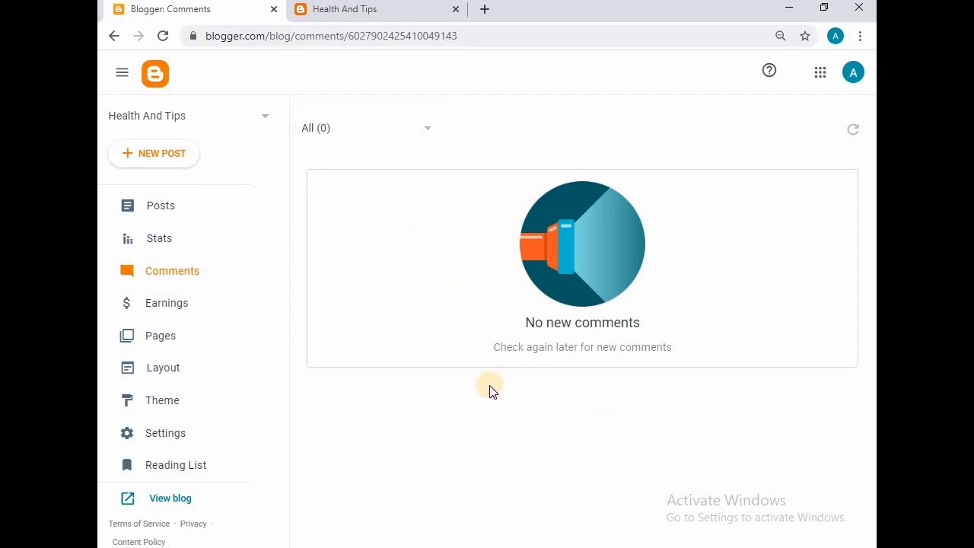
# View the Earnings section with its AdSense account option, and look at the blog's Pages section
pyautogui.click(196, 304)
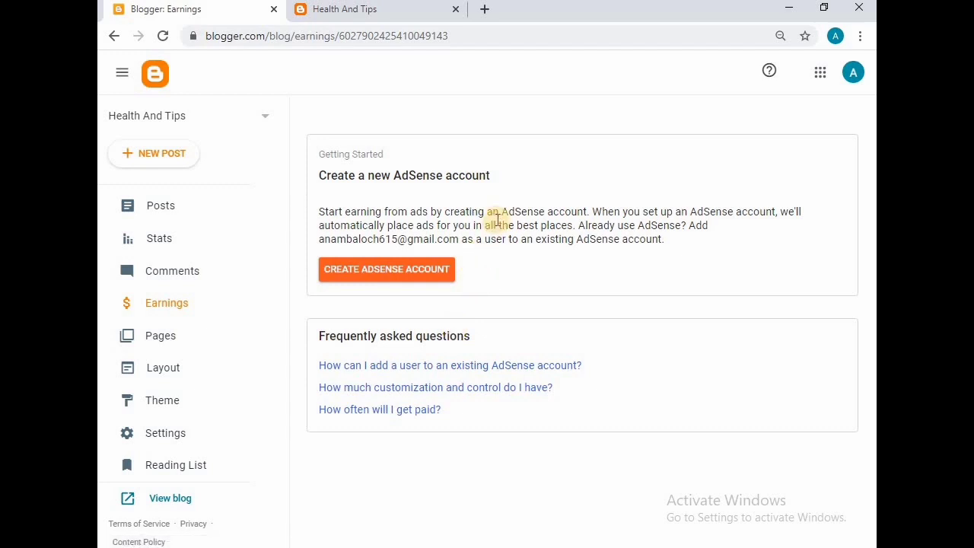
pyautogui.click(407, 282)
pyautogui.click(161, 341)
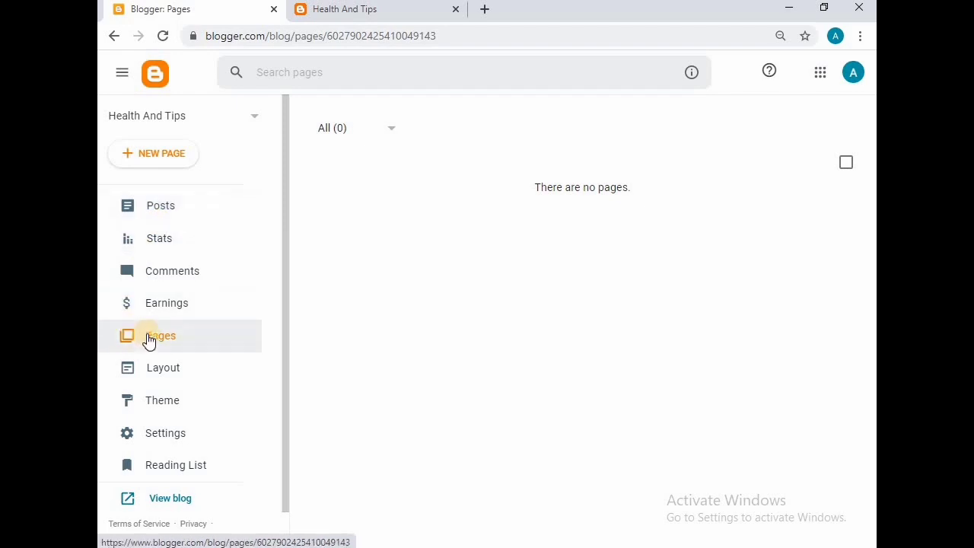
pyautogui.click(179, 213)
# Open the blog's Layout and compare its gadget areas with the sidebar gadgets and footer on the live blog
pyautogui.click(187, 370)
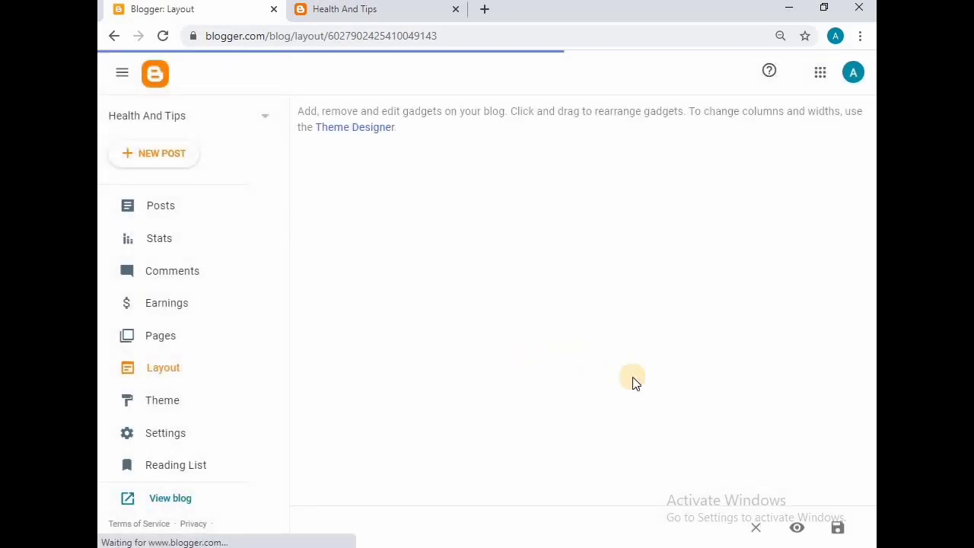
pyautogui.scroll(-3, 696, 377)
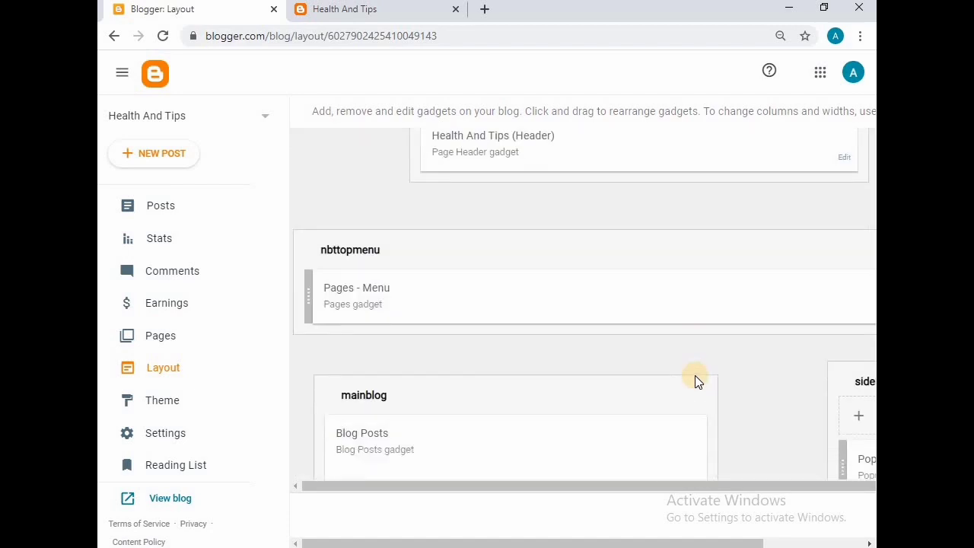
pyautogui.click(401, 9)
pyautogui.scroll(-3, 649, 372)
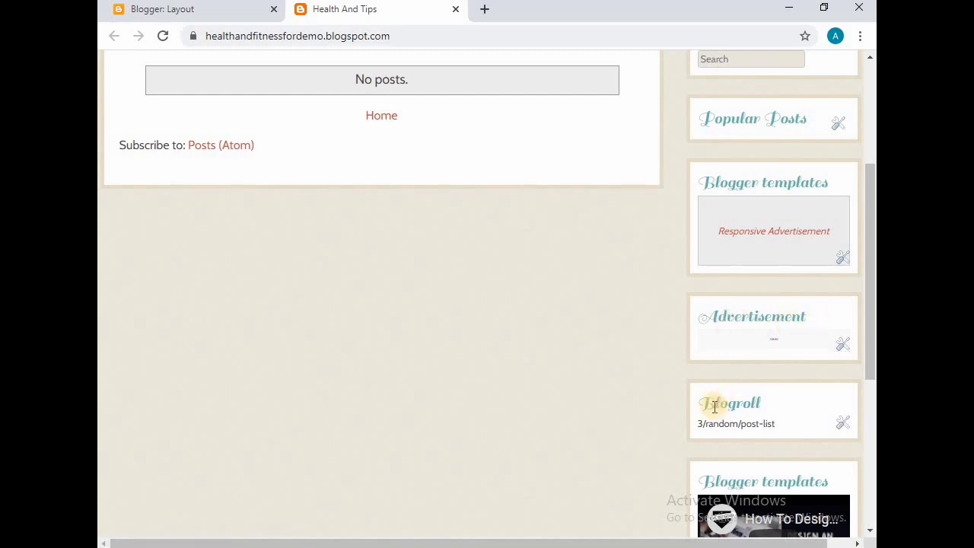
pyautogui.scroll(-2, 729, 404)
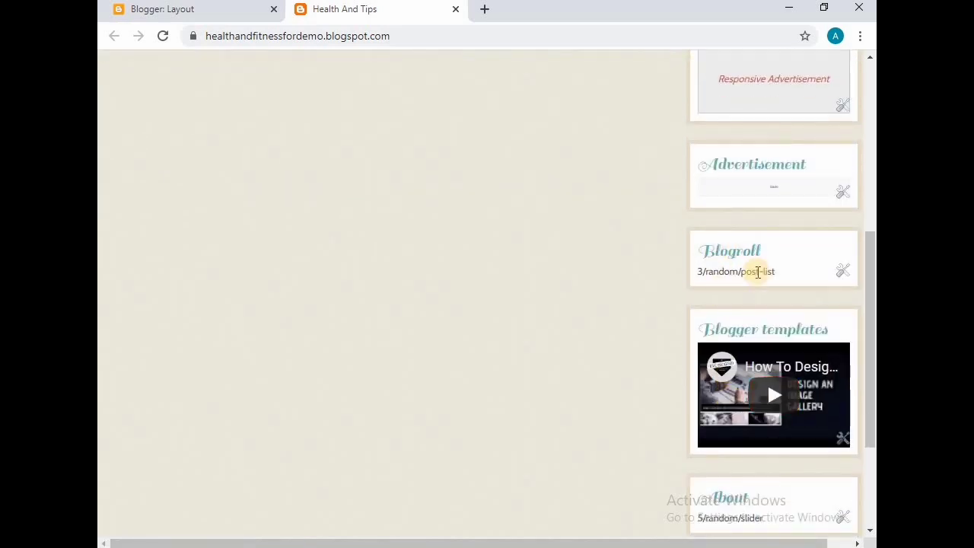
pyautogui.scroll(-2, 751, 365)
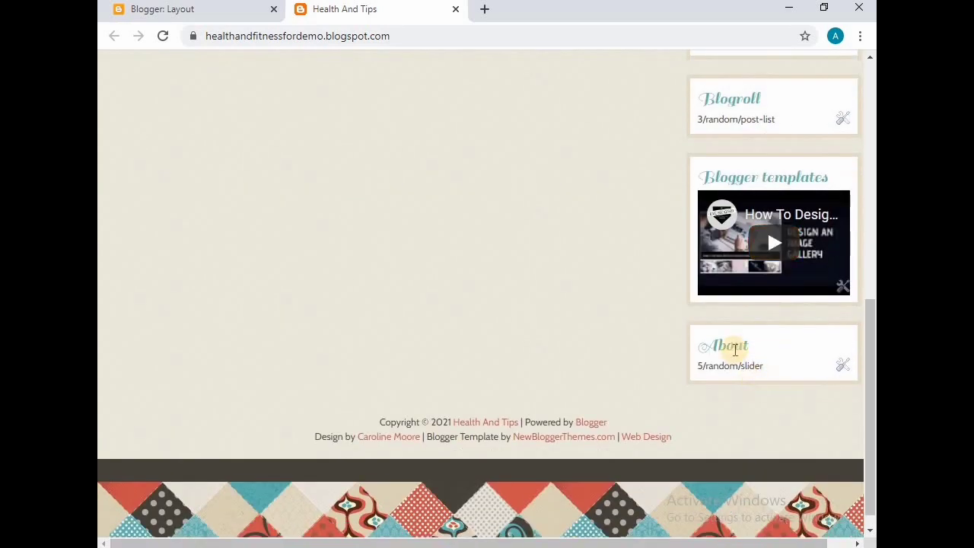
pyautogui.scroll(7, 591, 392)
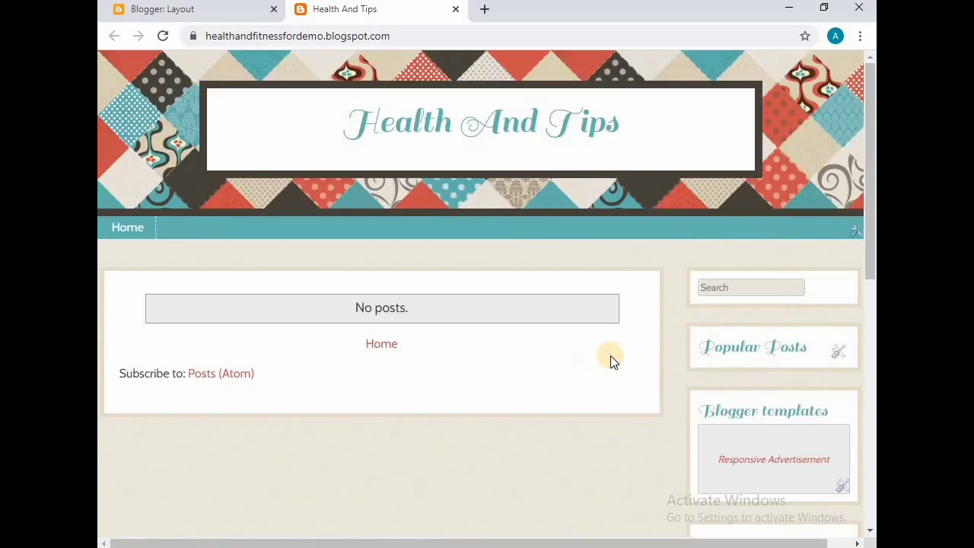
# Return to the blog's Layout and reduce the browser zoom until the sidebar gadgets fit in view
pyautogui.click(224, 9)
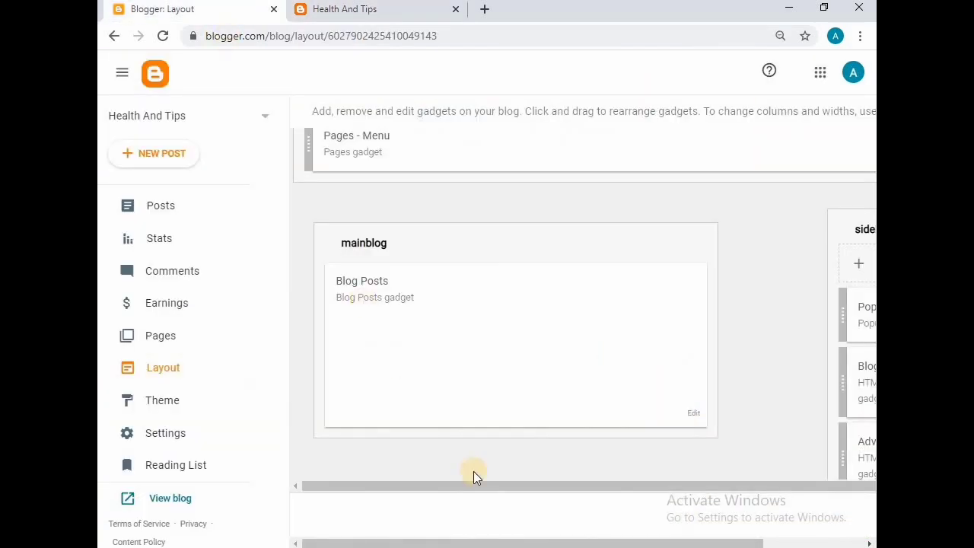
pyautogui.scroll(-2, 733, 436)
pyautogui.moveTo(721, 488); pyautogui.dragTo(827, 485)
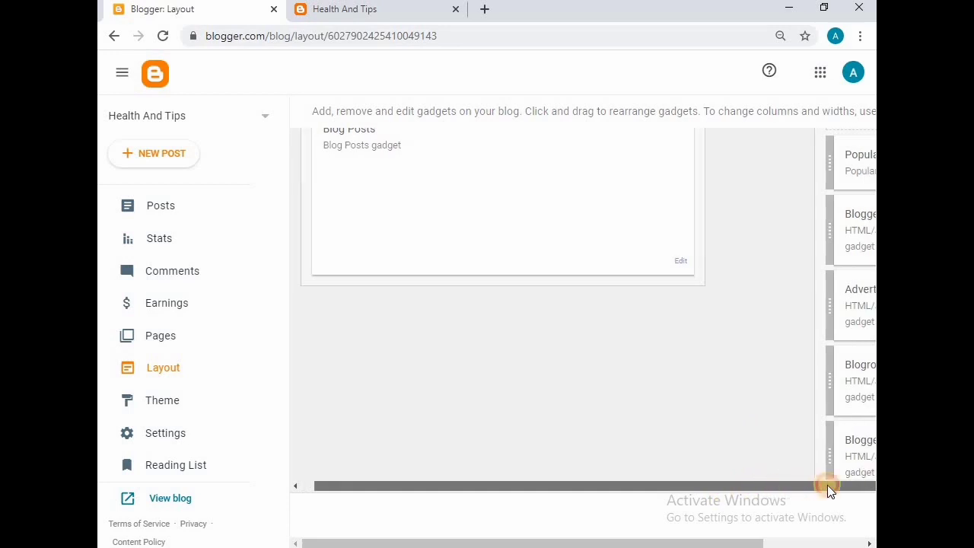
pyautogui.scroll(-3, 819, 446)
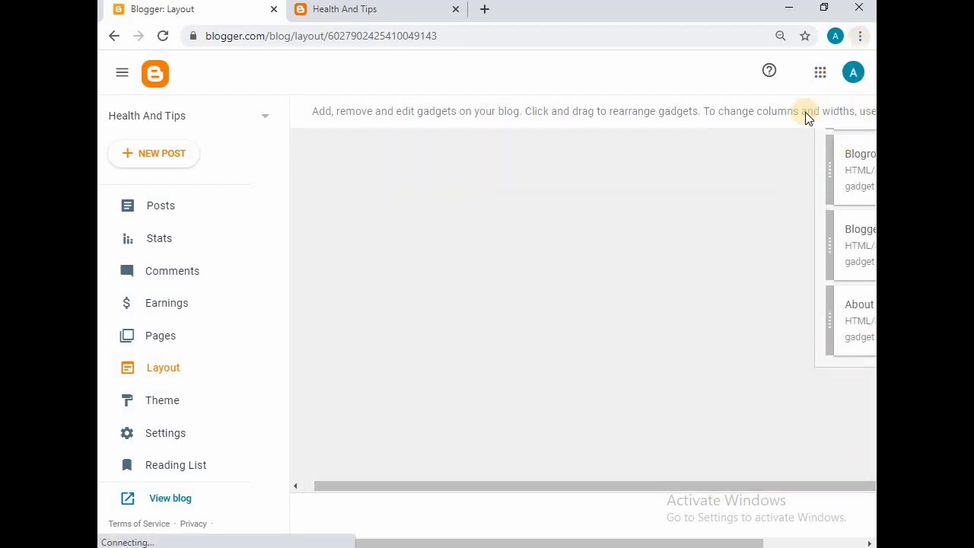
pyautogui.click(860, 36)
pyautogui.click(762, 177)
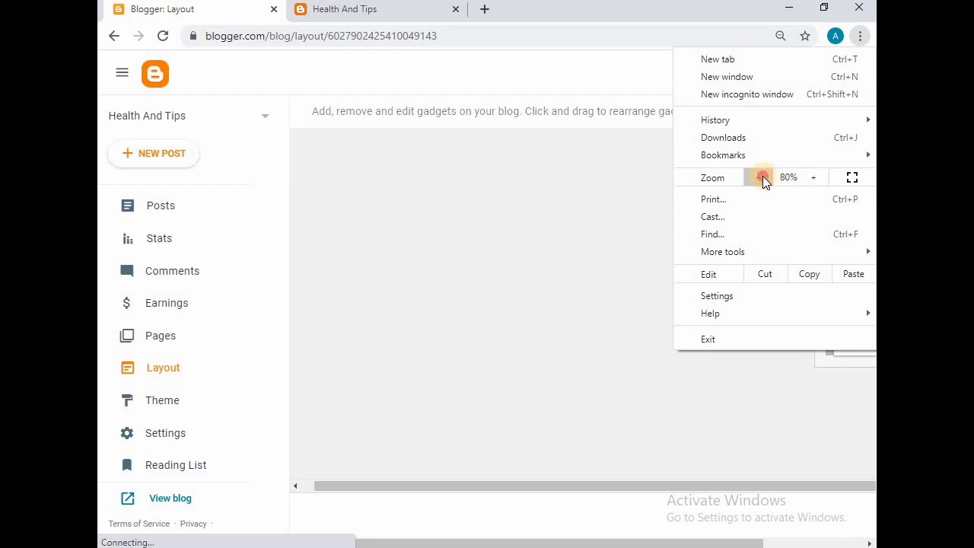
pyautogui.click(763, 177)
pyautogui.click(763, 178)
pyautogui.click(566, 305)
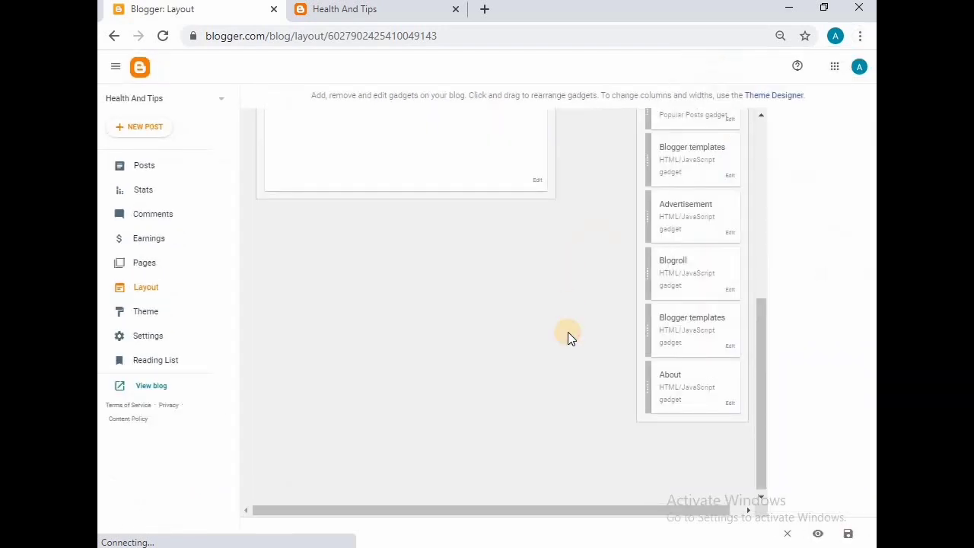
# Review the header, menu, main blog and sidebar gadgets, opening and closing the About gadget's editing window without changes
pyautogui.scroll(4, 568, 332)
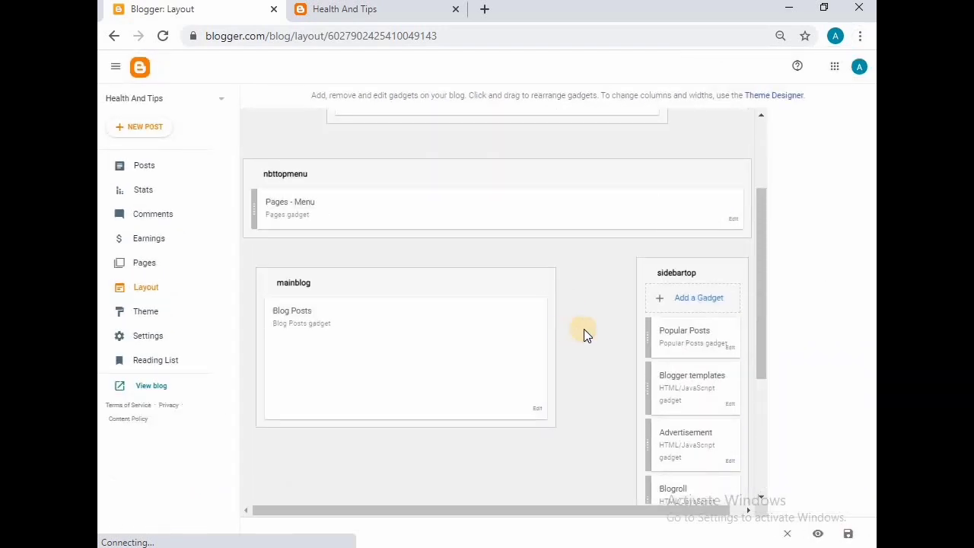
pyautogui.scroll(1, 584, 329)
pyautogui.scroll(-5, 584, 329)
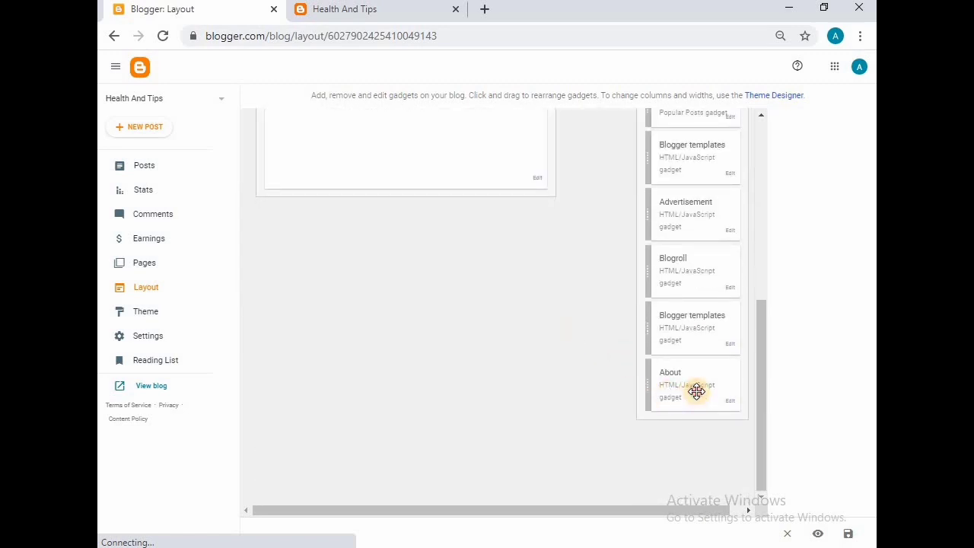
pyautogui.moveTo(696, 391); pyautogui.dragTo(714, 405)
pyautogui.click(731, 404)
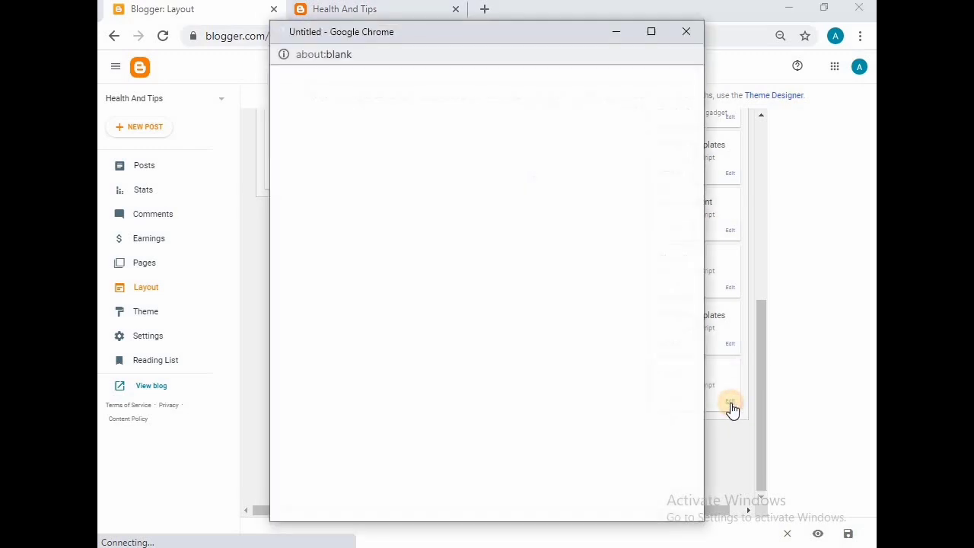
pyautogui.click(688, 32)
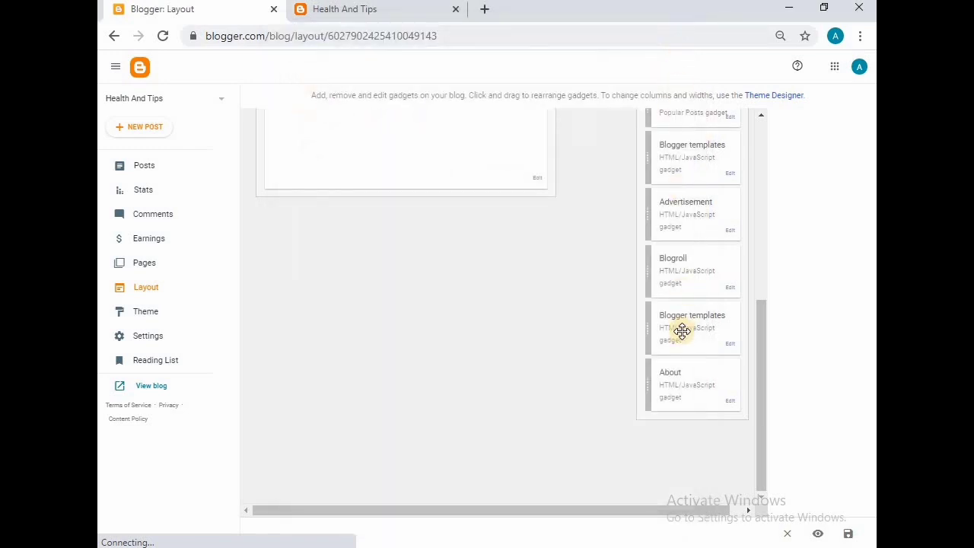
pyautogui.scroll(3, 682, 329)
pyautogui.scroll(2, 682, 329)
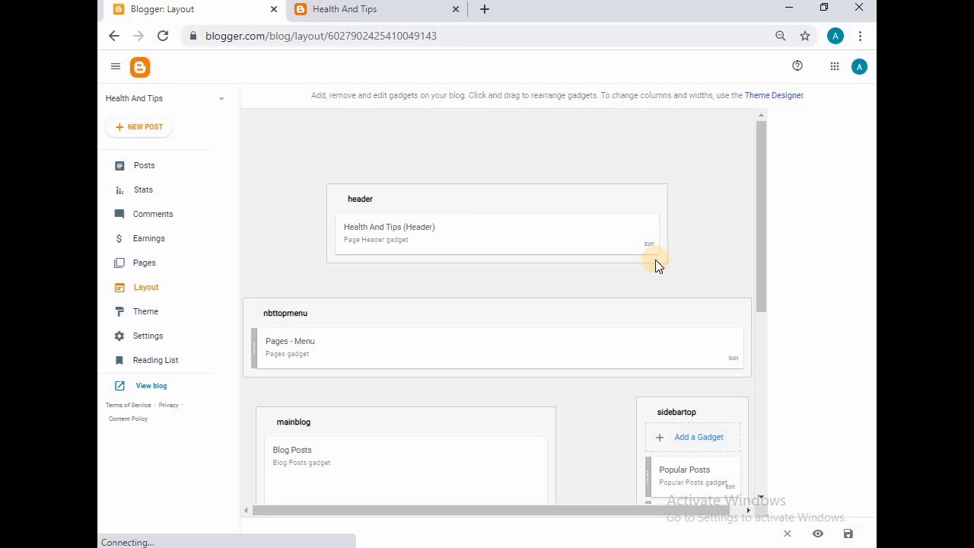
# Browse the blog's theme gallery and view the theme customizer, returning to the Theme section without changes
pyautogui.click(156, 320)
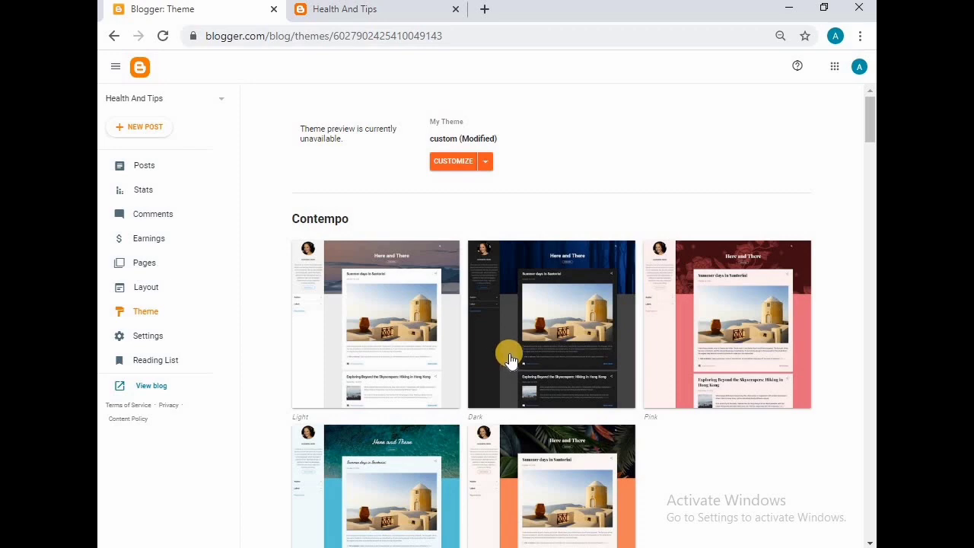
pyautogui.scroll(-7, 574, 350)
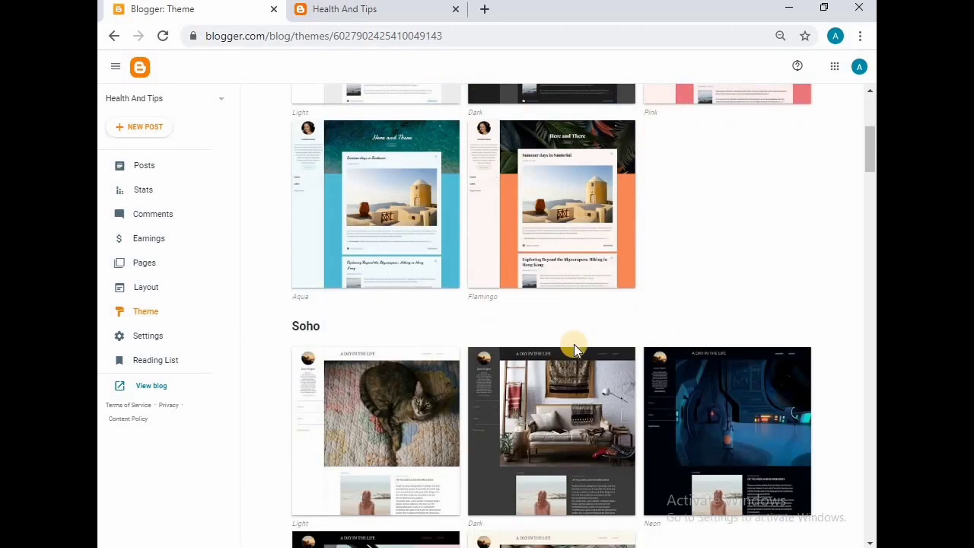
pyautogui.scroll(-5, 574, 350)
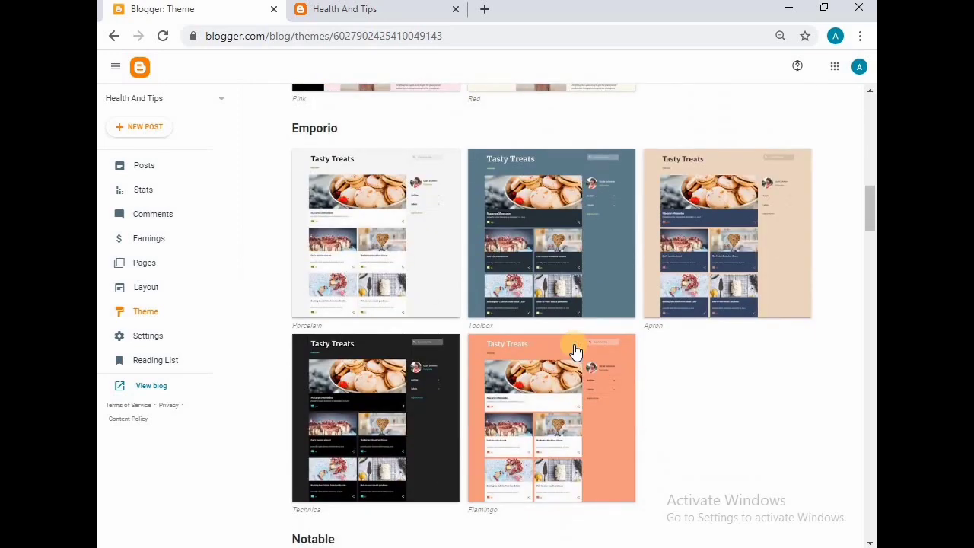
pyautogui.scroll(14, 575, 350)
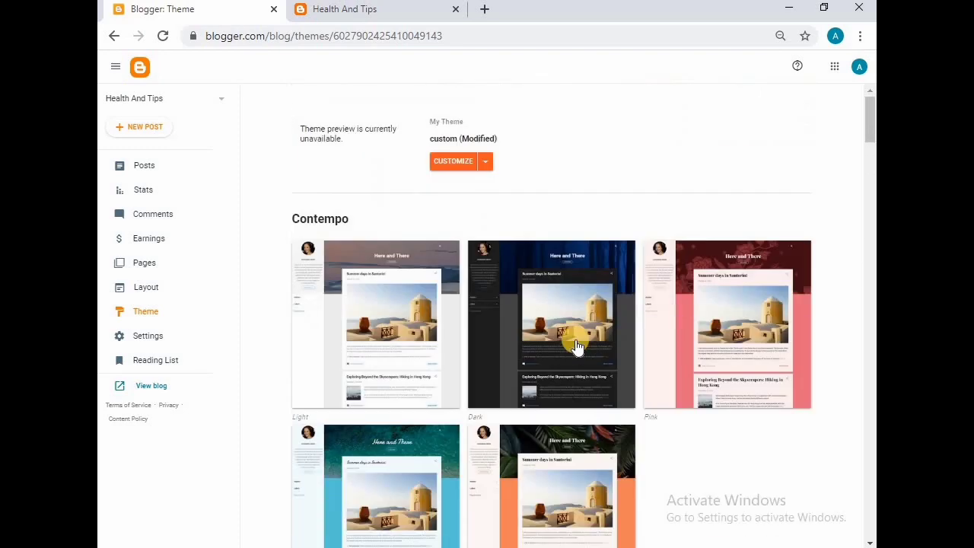
pyautogui.click(441, 163)
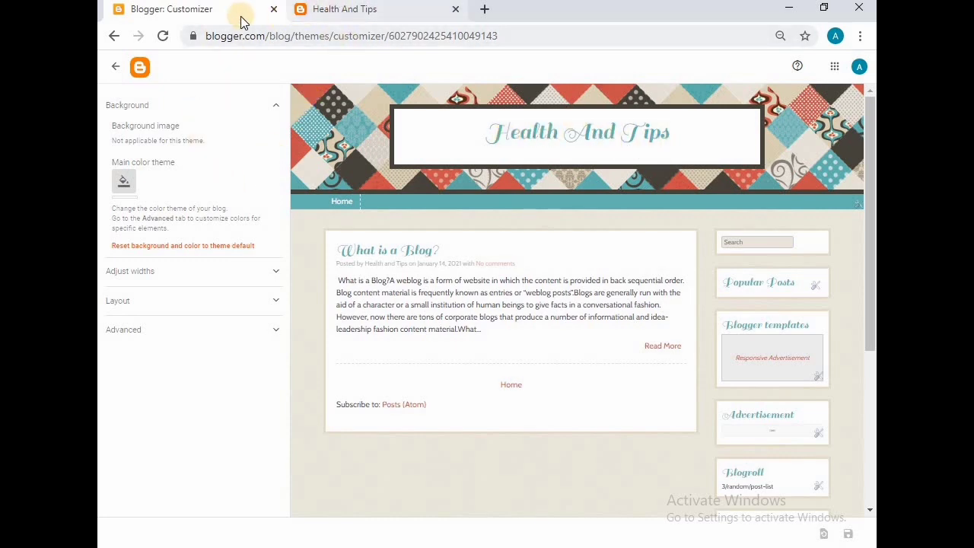
pyautogui.click(113, 36)
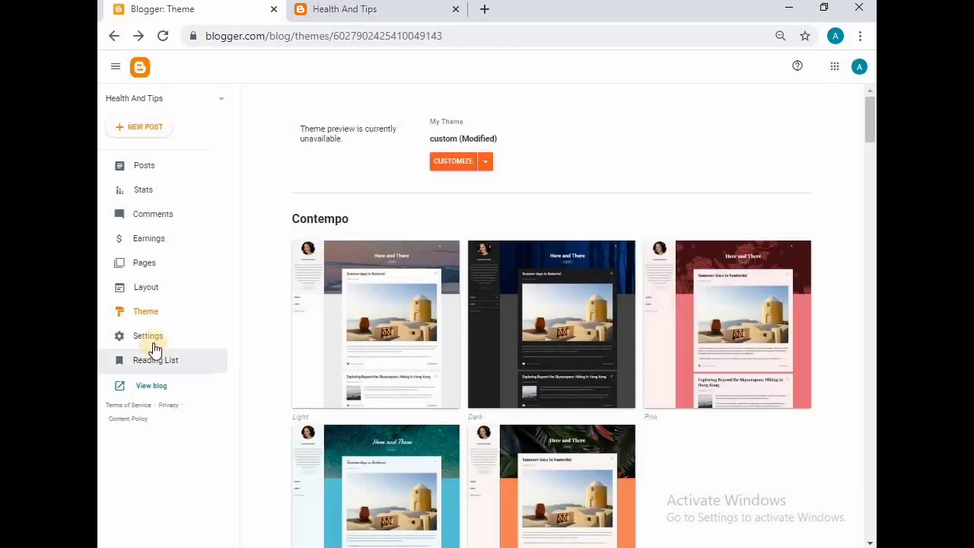
# Open the blog's Settings and skim the sections from Basic through Comments, returning to the Basic section
pyautogui.click(149, 340)
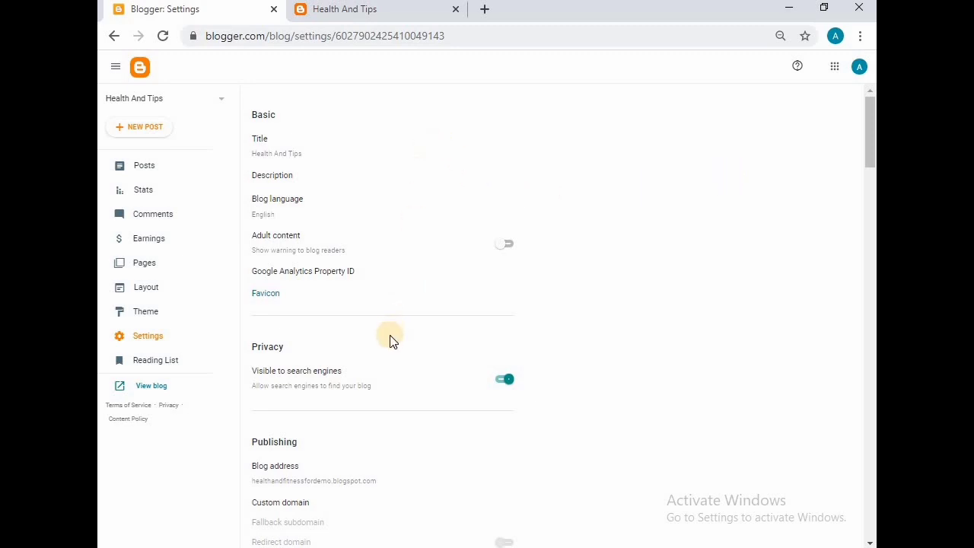
pyautogui.scroll(-5, 391, 342)
pyautogui.scroll(-2, 391, 341)
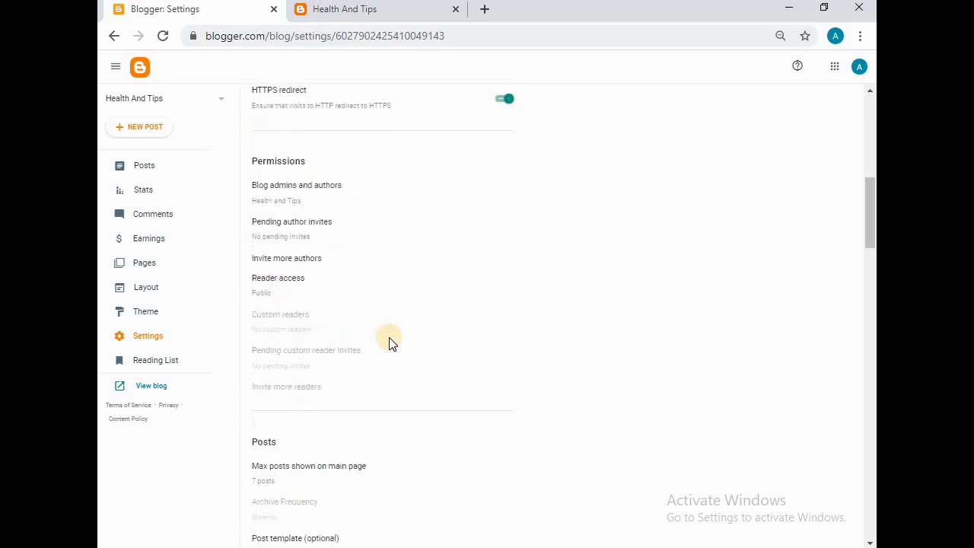
pyautogui.scroll(-3, 392, 342)
pyautogui.scroll(-1, 391, 342)
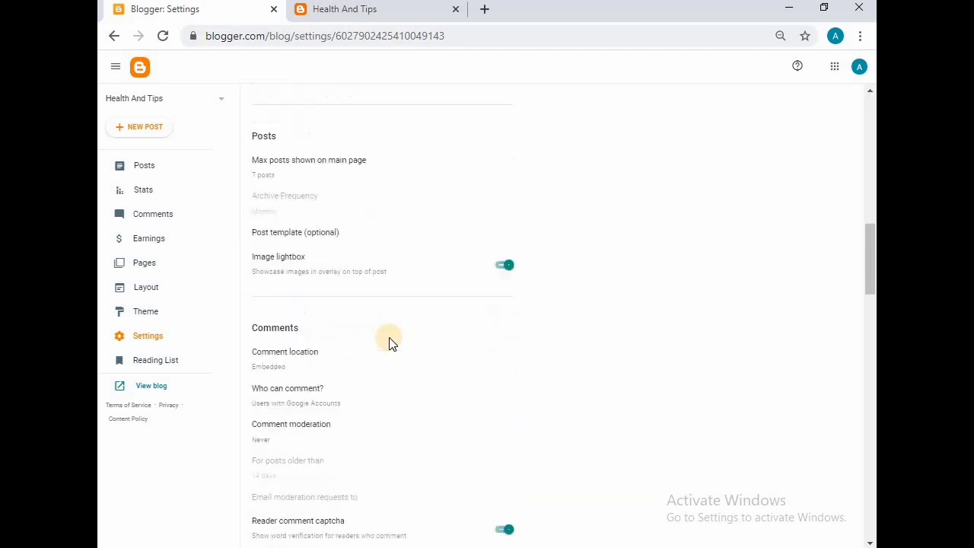
pyautogui.scroll(9, 392, 344)
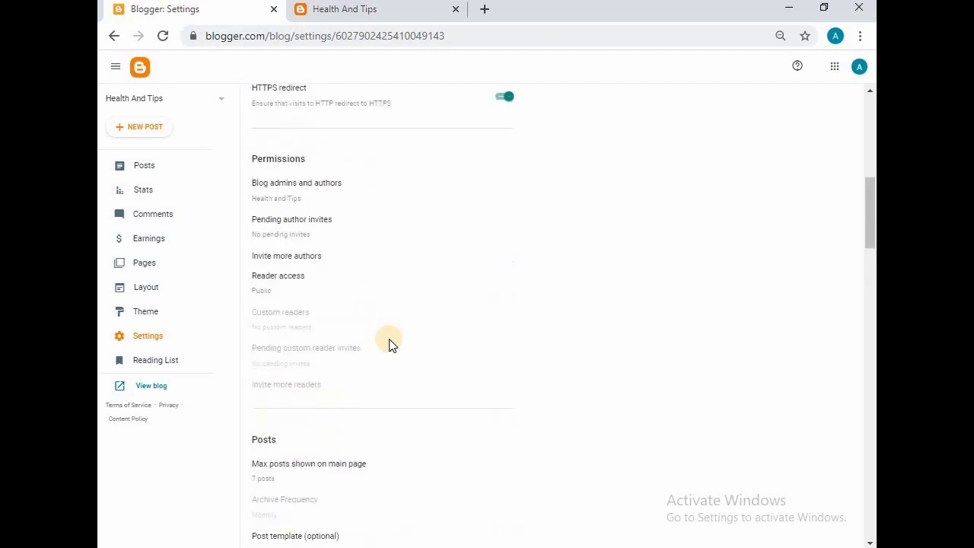
pyautogui.scroll(1, 392, 344)
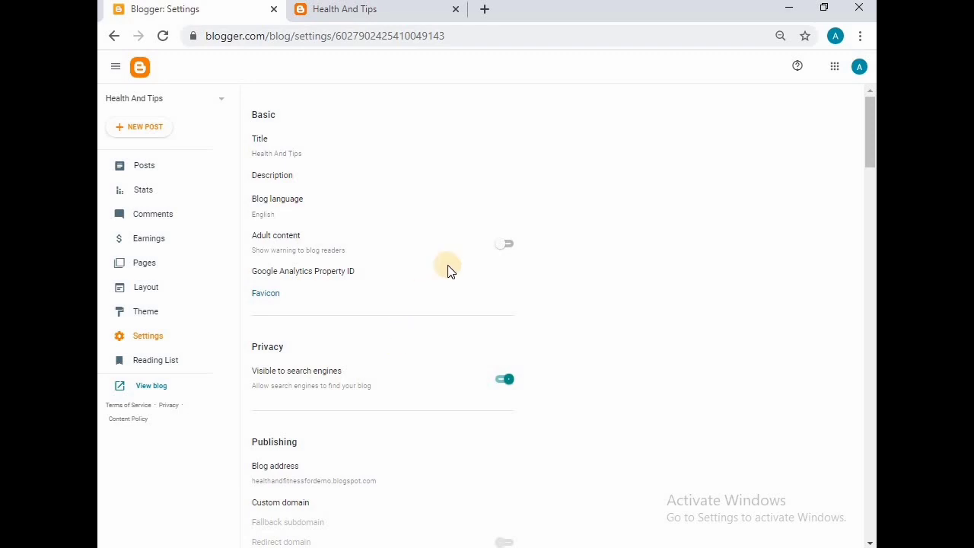
pyautogui.scroll(-7, 431, 353)
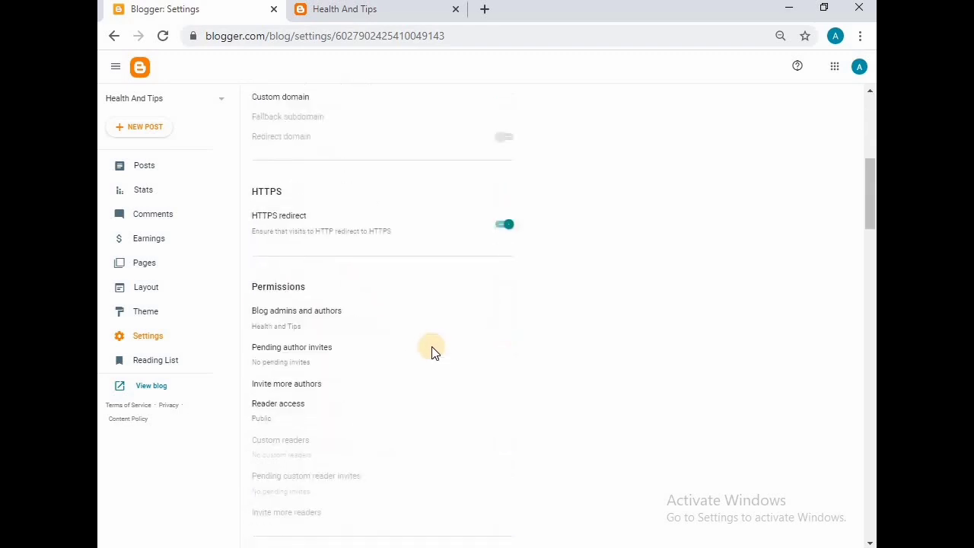
pyautogui.scroll(7, 431, 350)
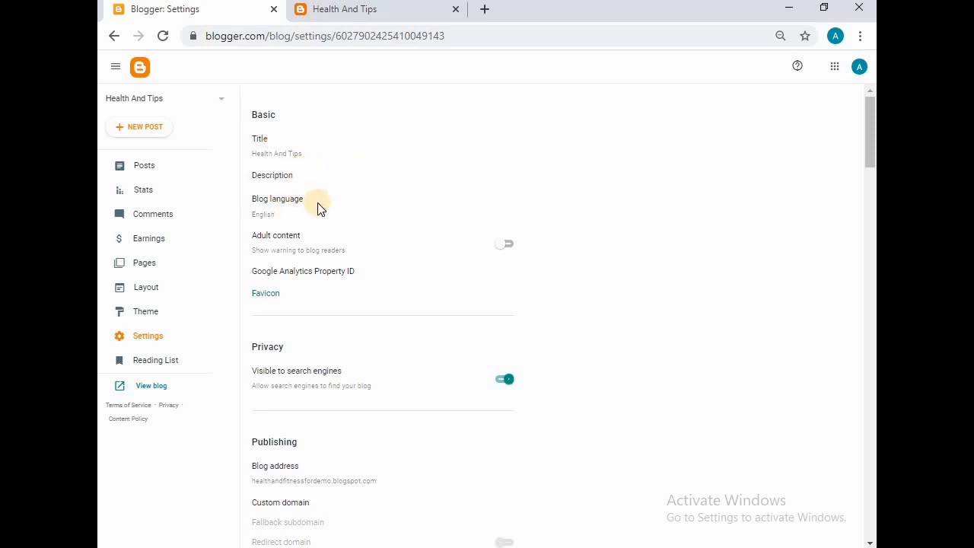
# Examine the Privacy, Publishing, HTTPS, Permissions, Posts, Comments and Email settings
pyautogui.scroll(-2, 320, 317)
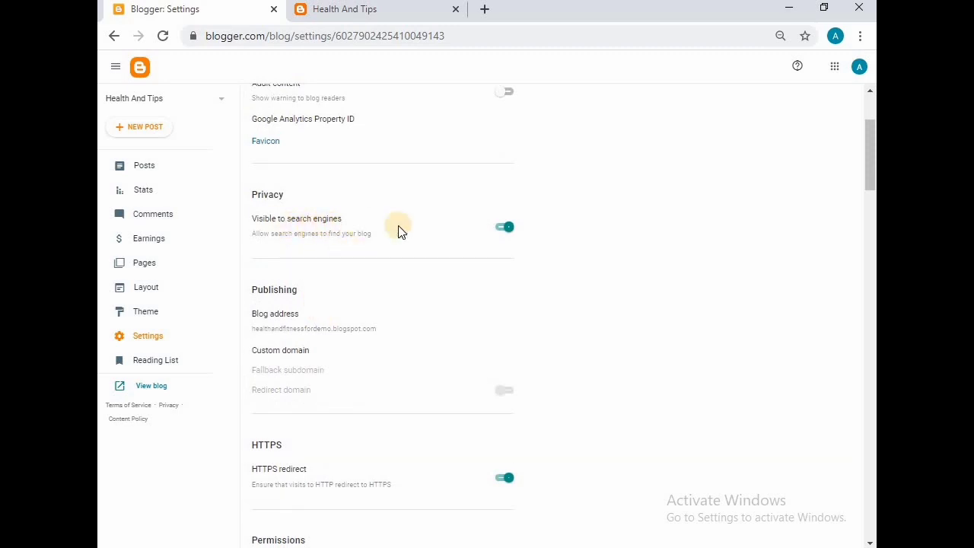
pyautogui.scroll(-2, 481, 277)
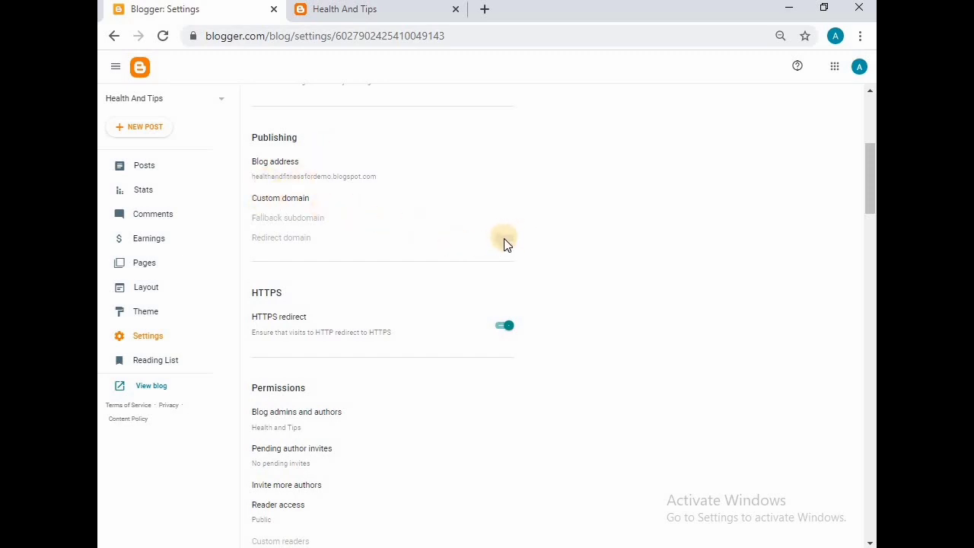
pyautogui.scroll(-3, 504, 240)
pyautogui.scroll(-3, 504, 240)
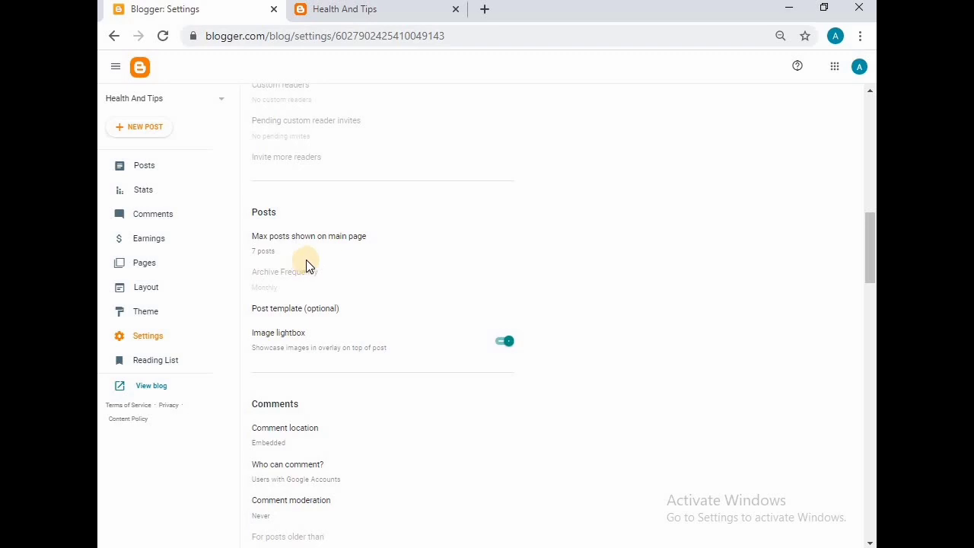
pyautogui.scroll(-1, 309, 261)
pyautogui.scroll(-2, 309, 259)
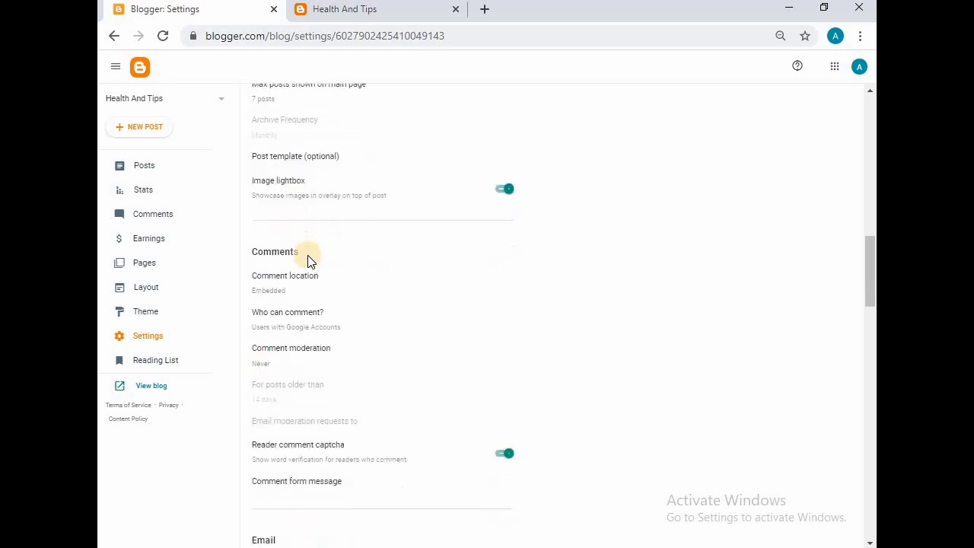
pyautogui.scroll(-2, 322, 290)
pyautogui.scroll(-1, 318, 307)
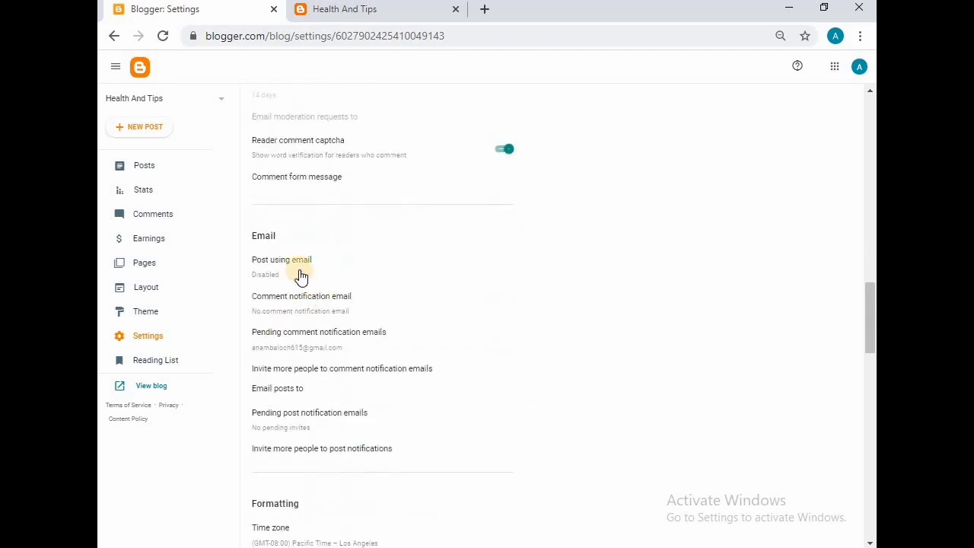
# Examine the remaining settings, from Formatting, Meta tags and Crawlers and indexing through Monetization, Manage Blog, Site feed and General
pyautogui.scroll(-4, 342, 271)
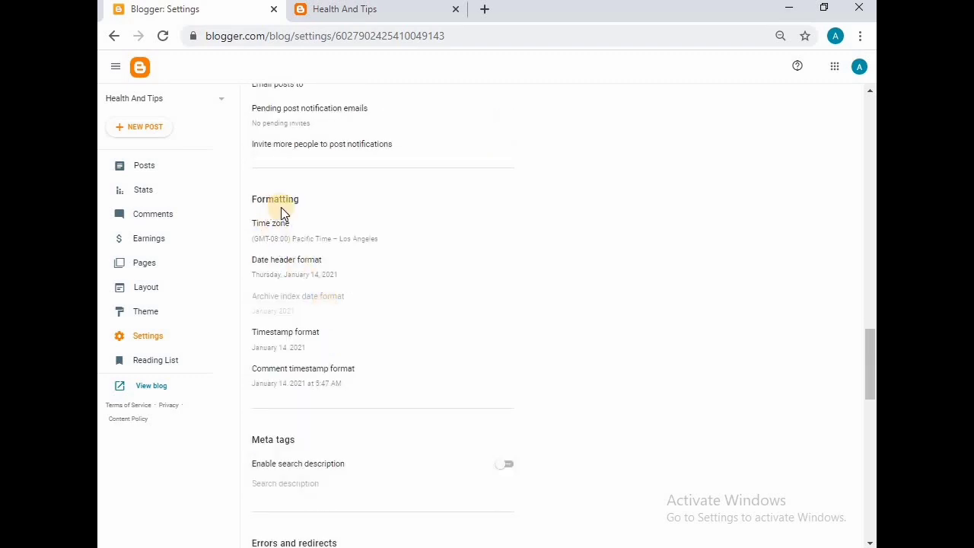
pyautogui.scroll(-1, 326, 246)
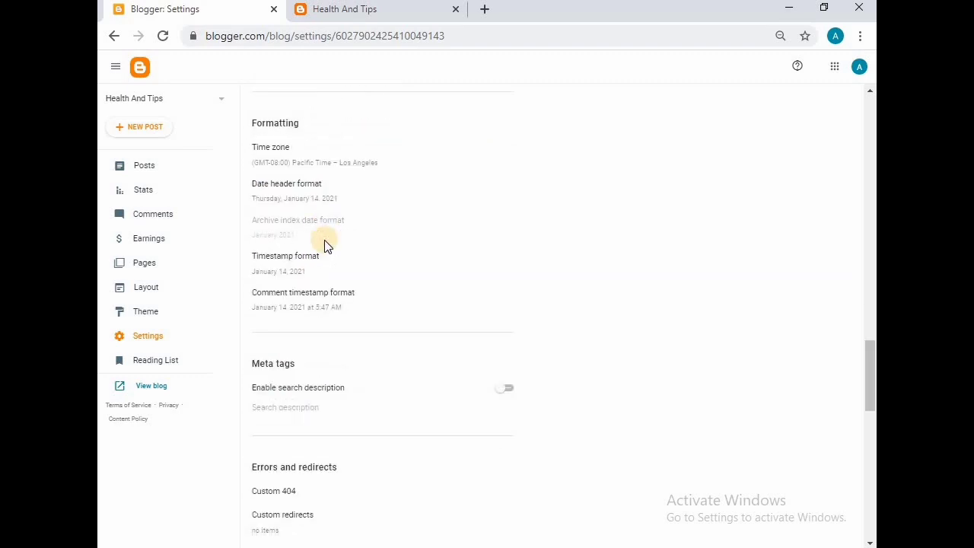
pyautogui.scroll(-2, 324, 240)
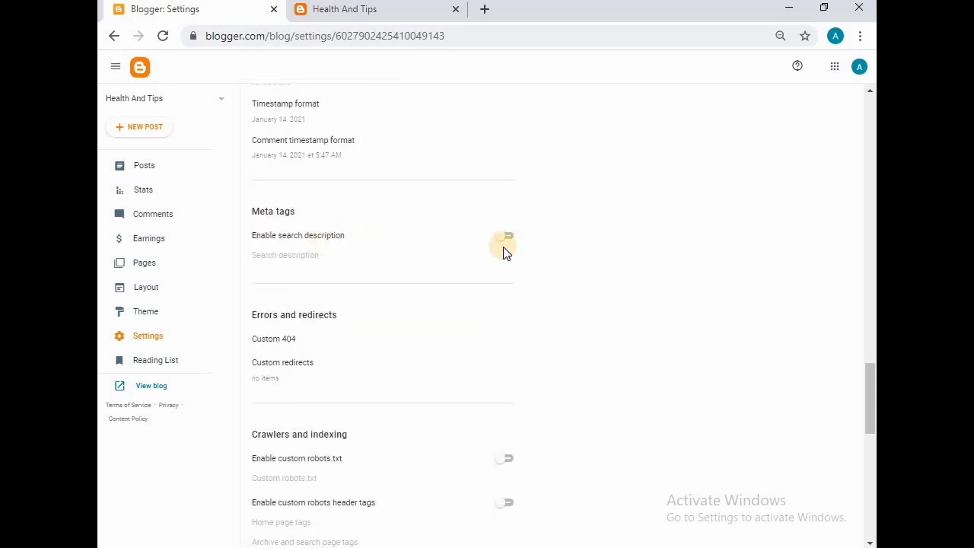
pyautogui.scroll(-5, 502, 256)
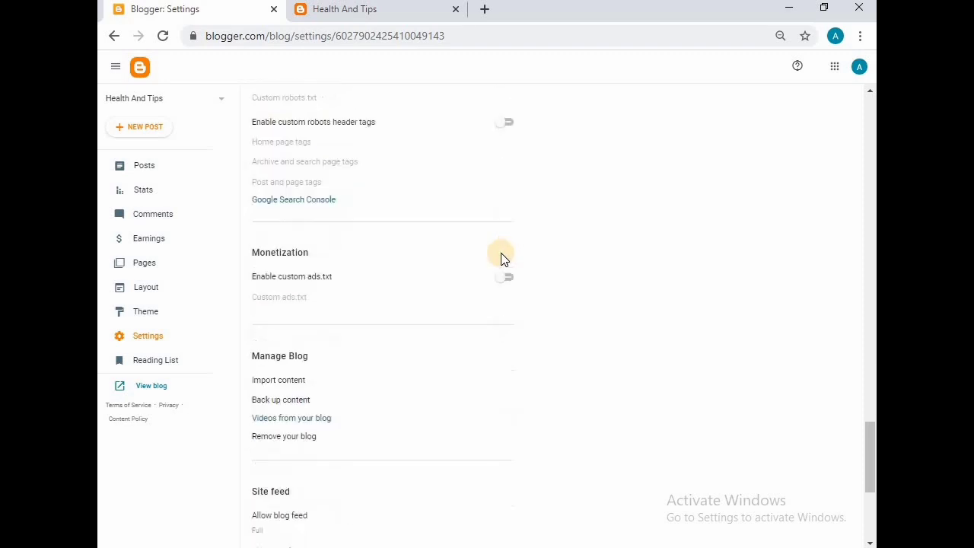
pyautogui.scroll(-2, 502, 259)
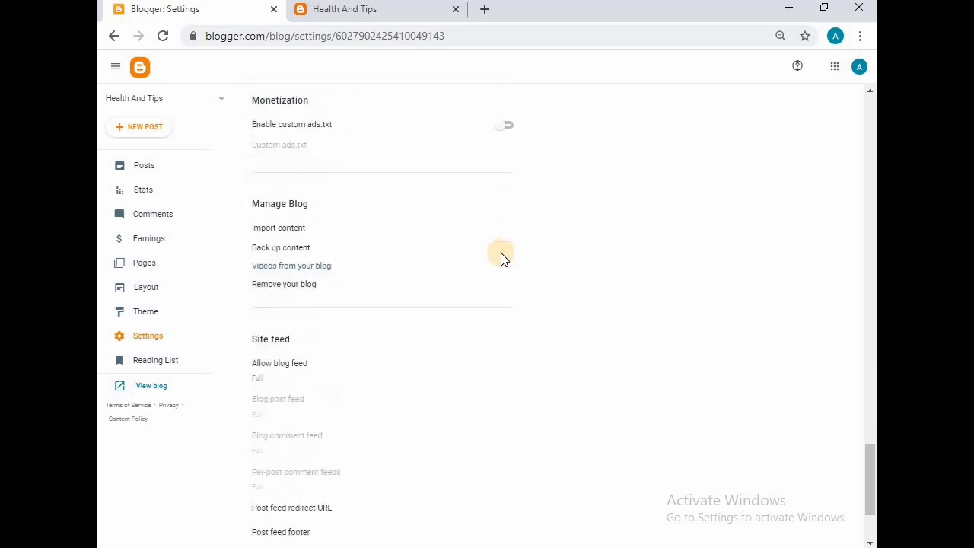
pyautogui.scroll(-1, 503, 256)
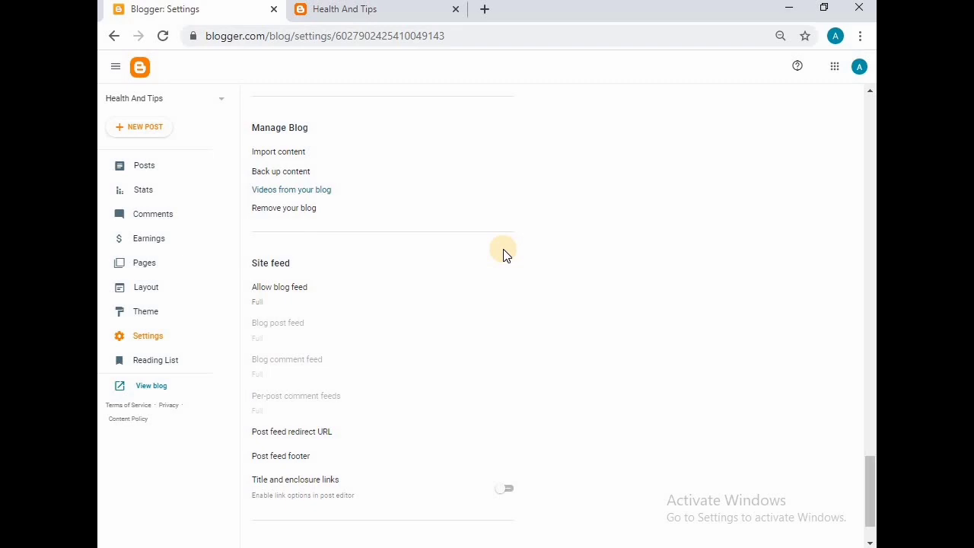
pyautogui.scroll(-1, 507, 290)
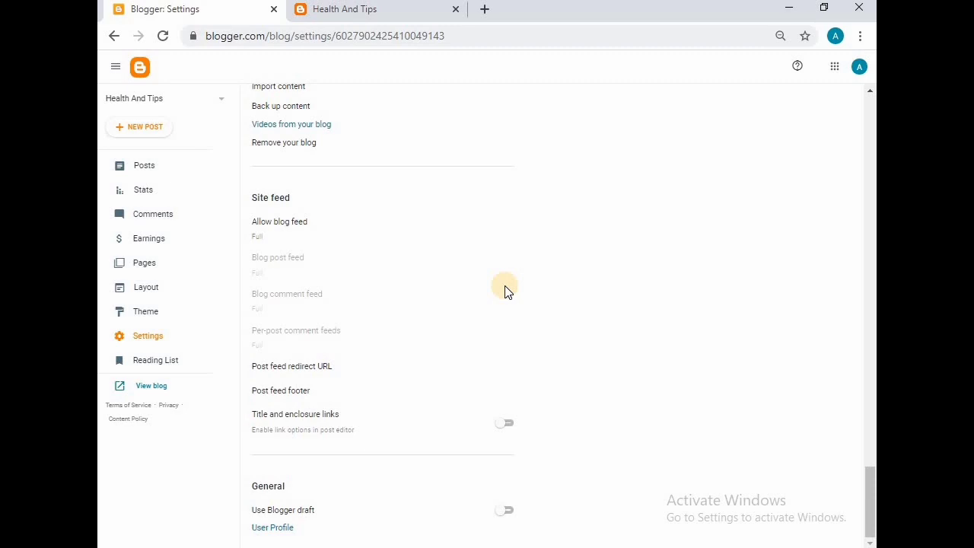
# View the live blog and check the published "What is a Blog?" post on its home page
pyautogui.click(152, 386)
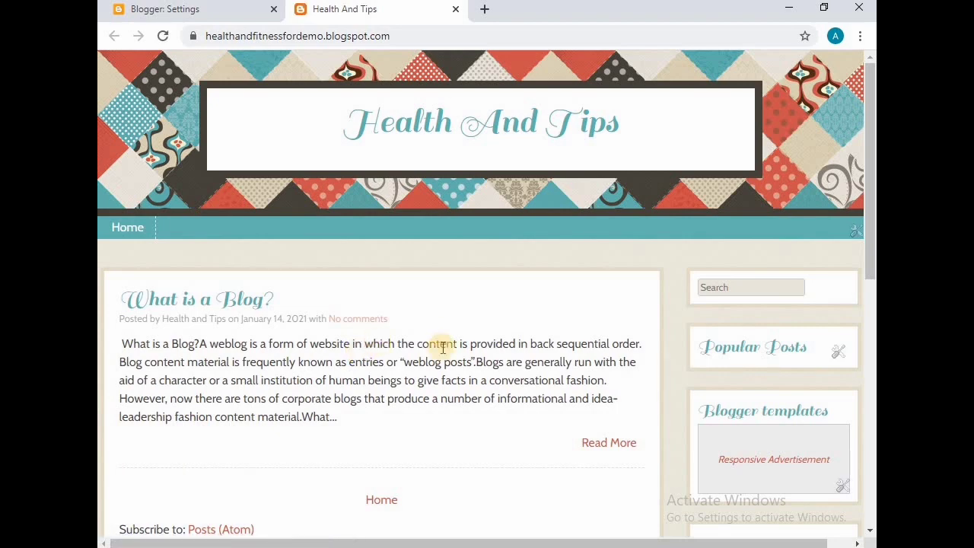
pyautogui.scroll(-3, 417, 391)
pyautogui.scroll(3, 418, 381)
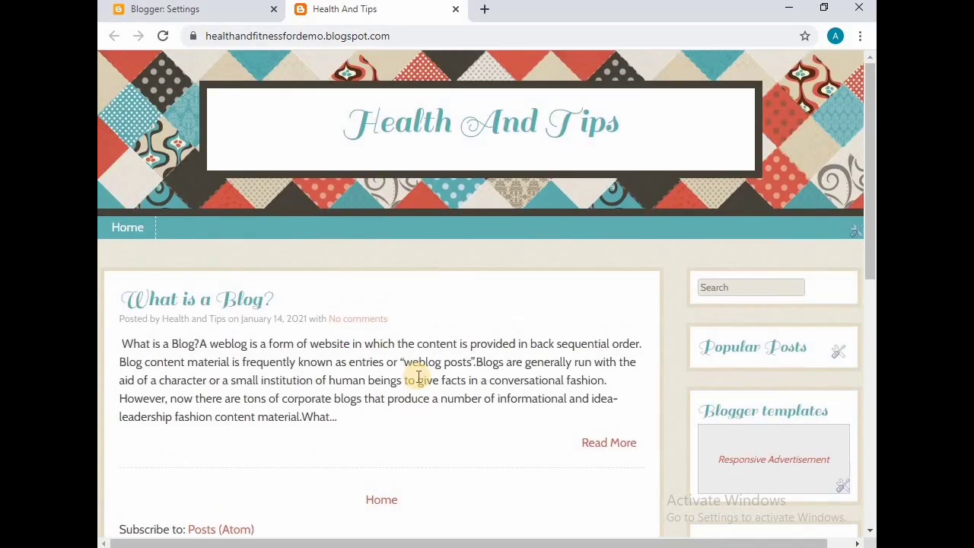
pyautogui.scroll(-1, 418, 378)
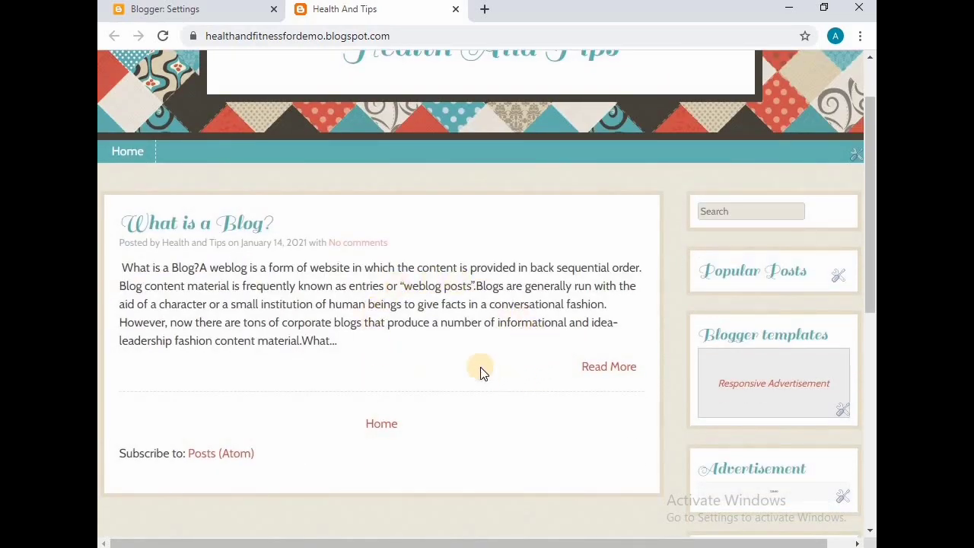